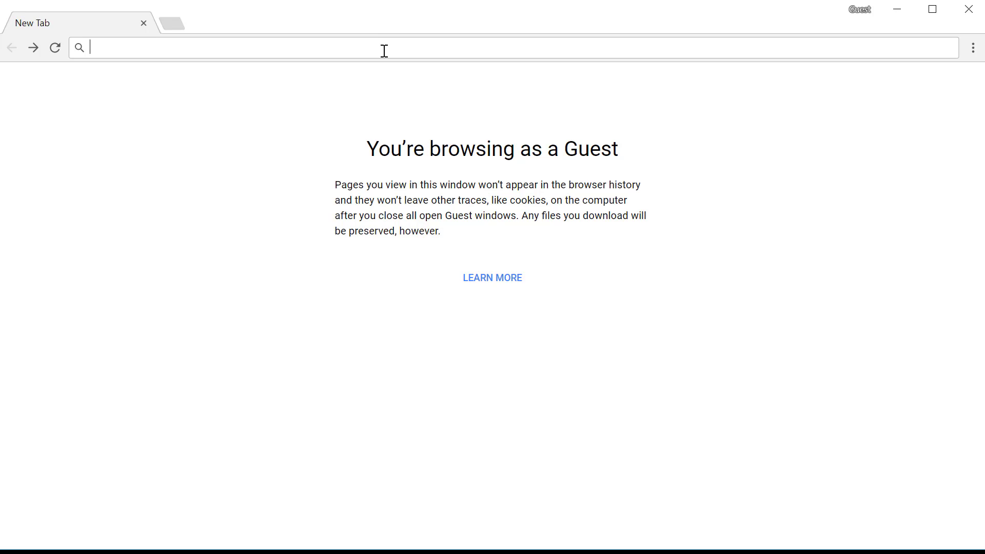
text(www.ni.com)
Load ni.com, run a site search for 'LabVIEW', and open the Buy LabVIEW result
key(Return)
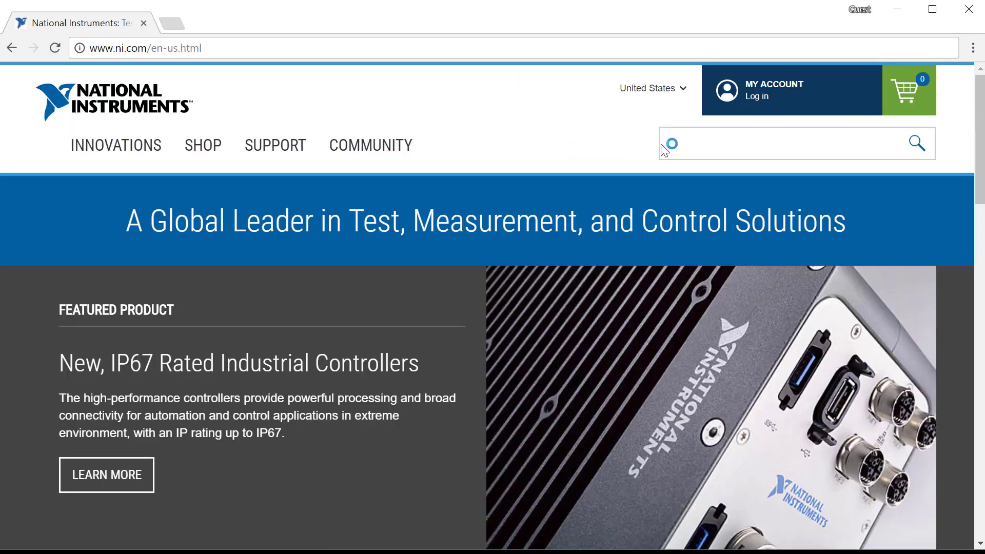
click(687, 148)
text(lab)
key(BackSpace)
key(BackSpace)
key(BackSpace)
text(L)
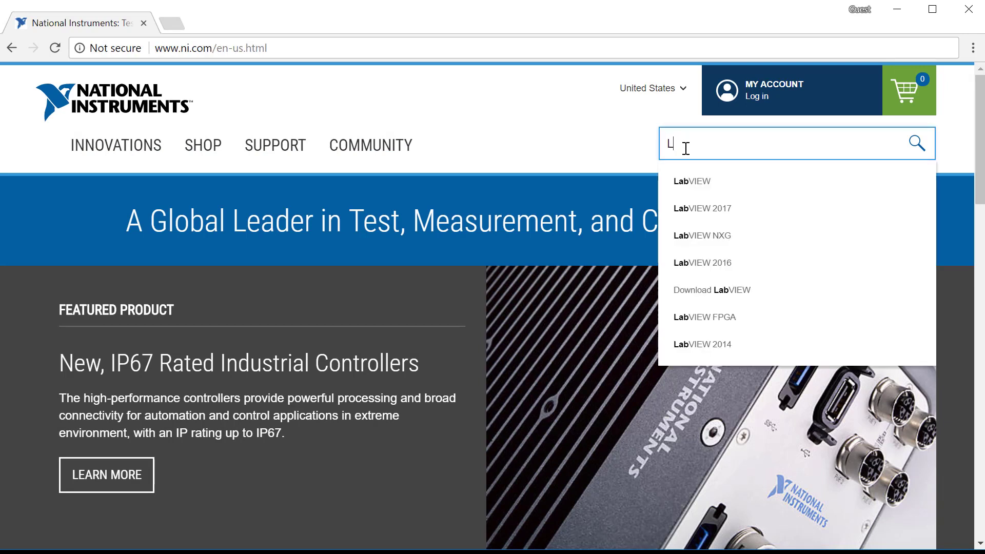
text(abVIEW)
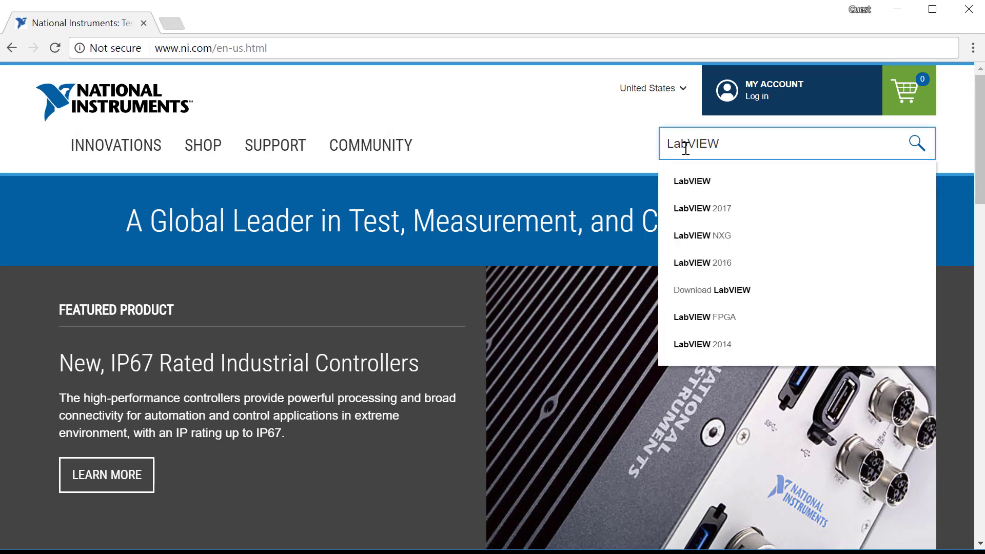
key(Return)
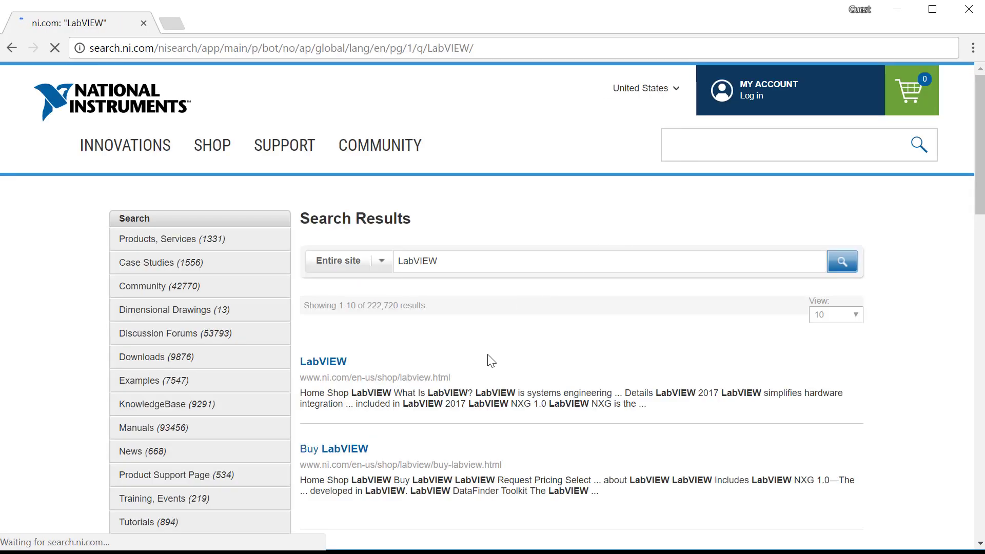
scroll(502, 342, down, 2)
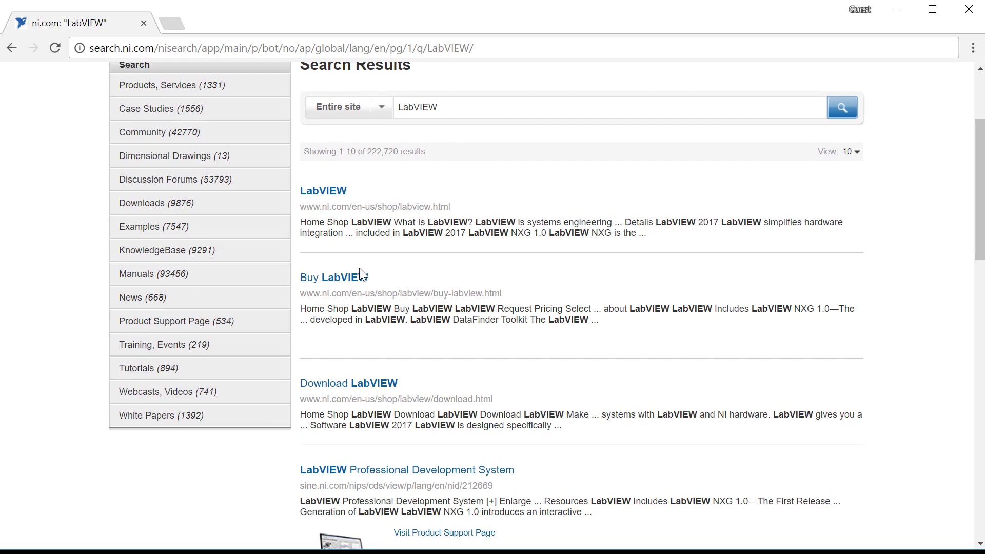
click(362, 275)
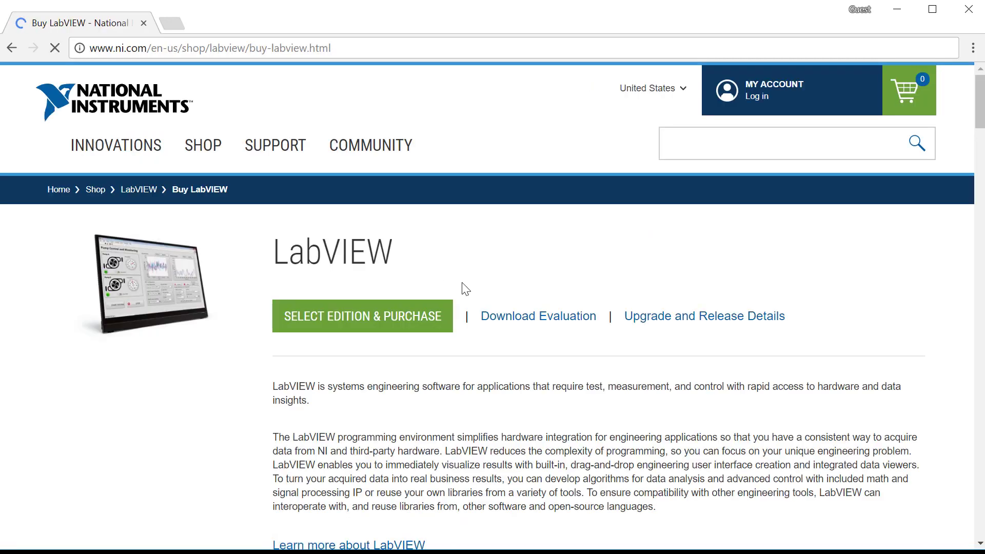
Scroll down to the Compare LabVIEW Editions table: Base $399/year, Full $2,999, Professional $4,999
scroll(921, 292, down, 6)
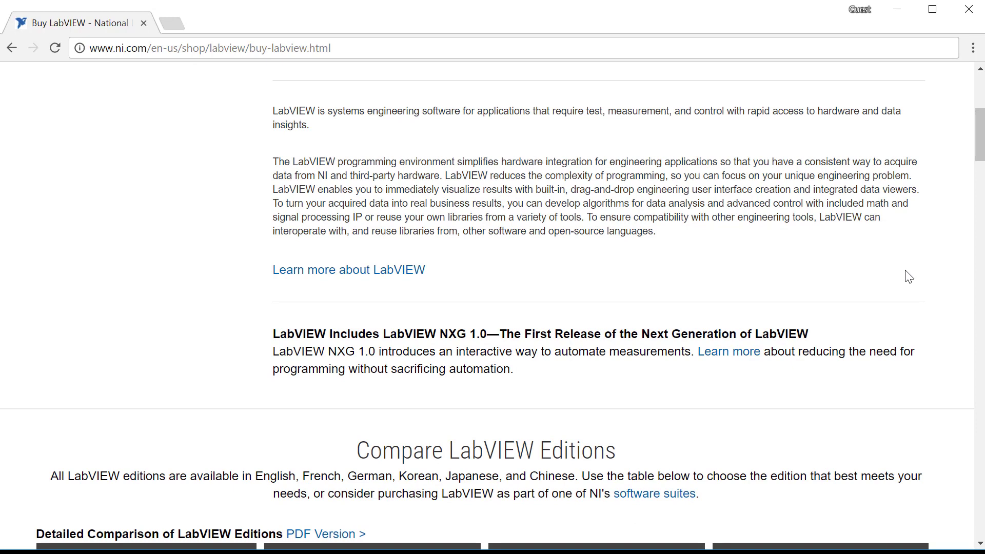
scroll(910, 277, down, 3)
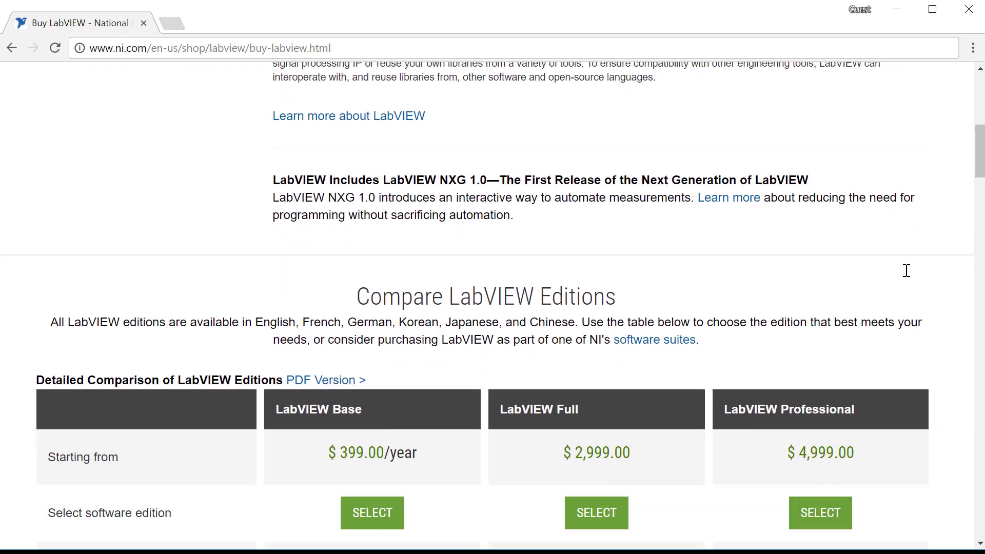
scroll(909, 277, down, 4)
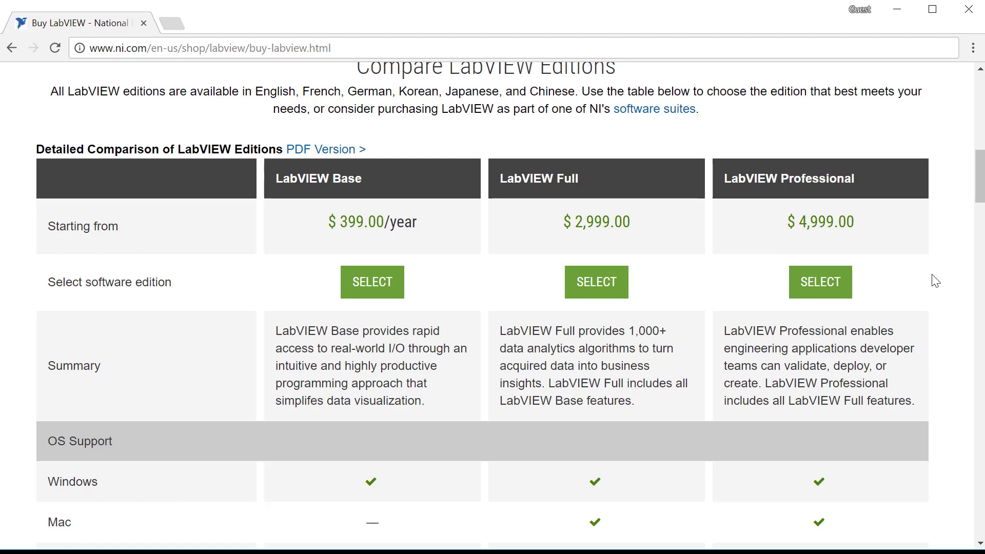
scroll(936, 277, down, 2)
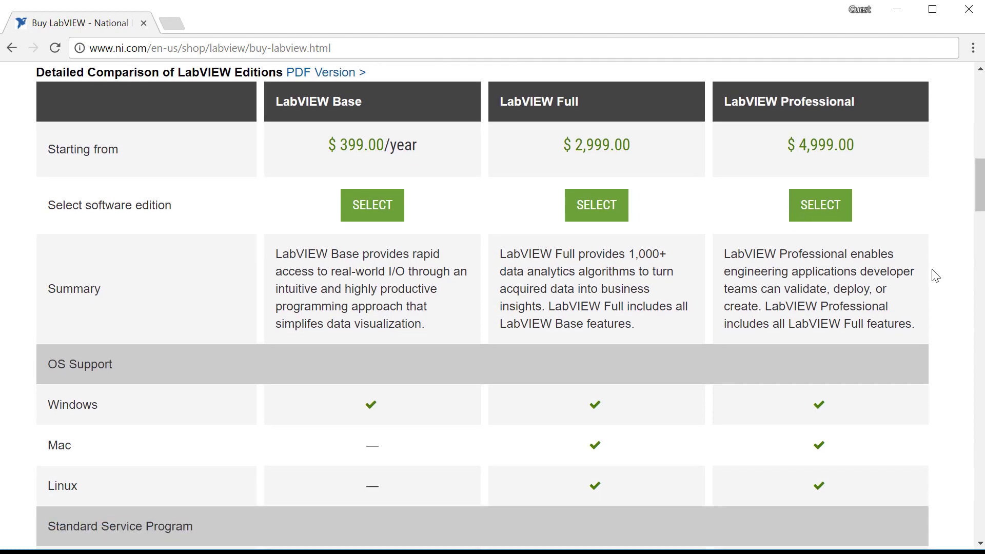
scroll(934, 278, down, 1)
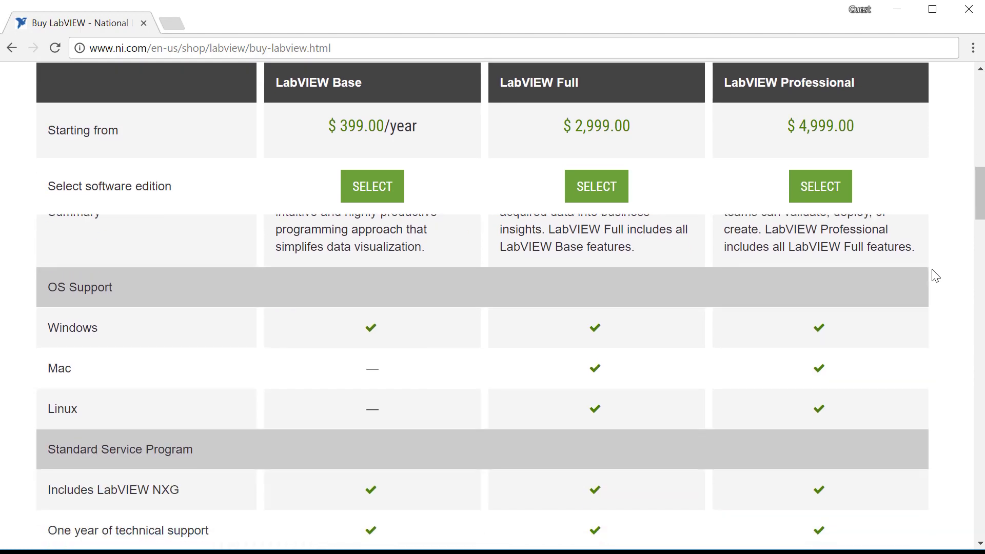
scroll(933, 276, down, 1)
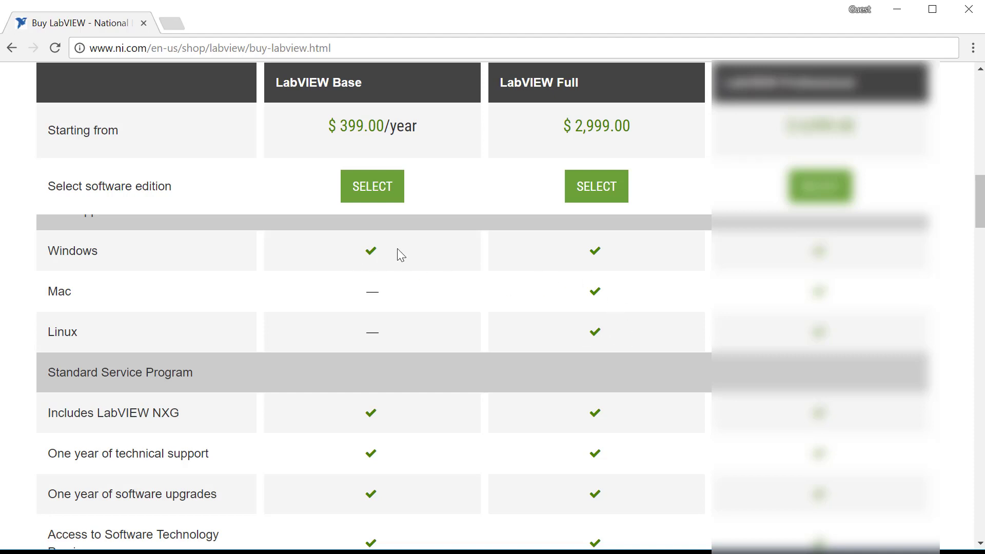
Scroll through the edition feature rows down to the Code Deployment and Distribution section
scroll(708, 403, down, 4)
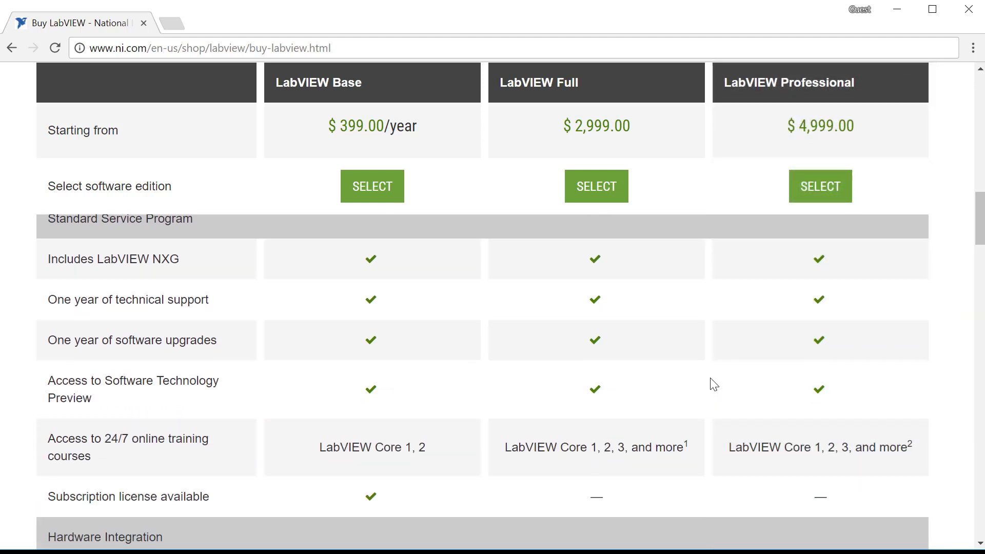
scroll(715, 379, down, 5)
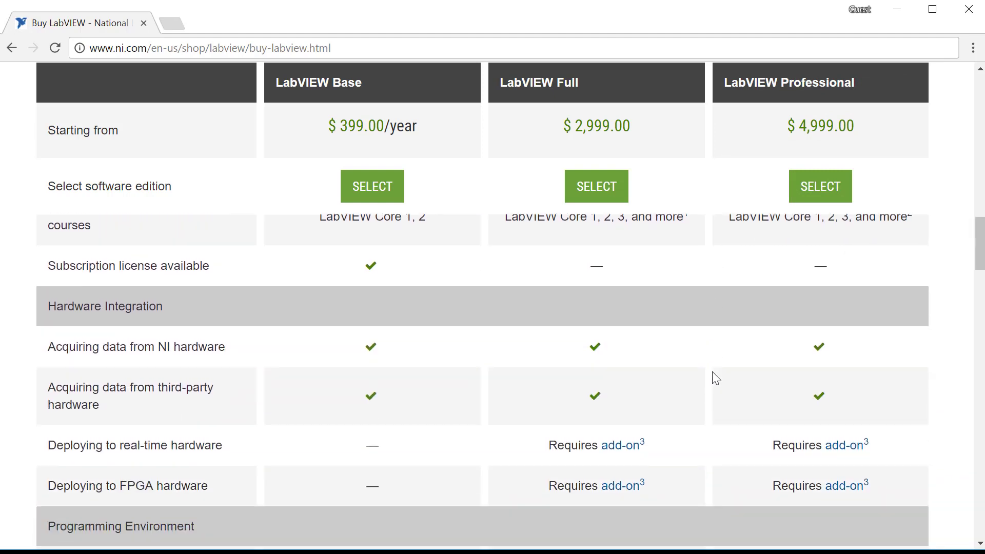
scroll(716, 378, down, 2)
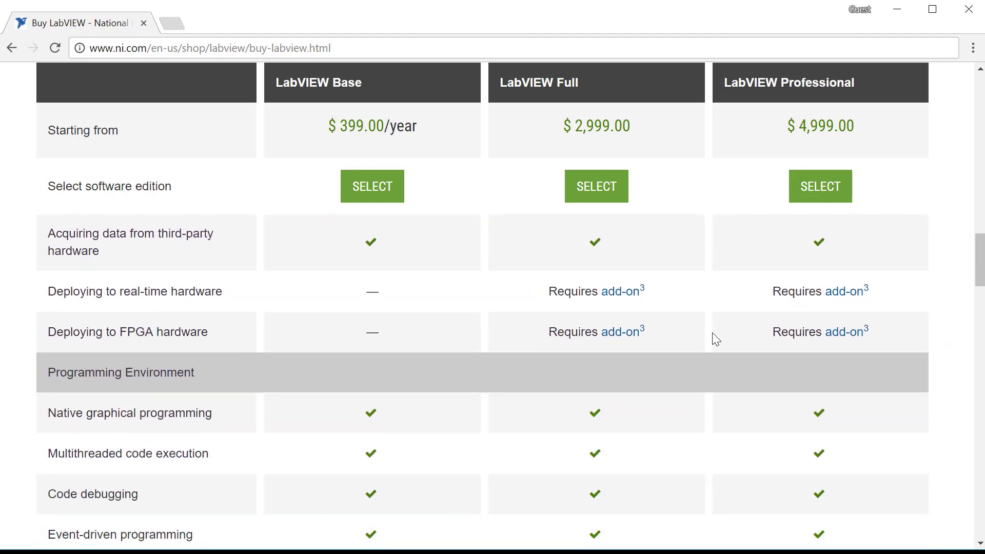
scroll(716, 339, up, 2)
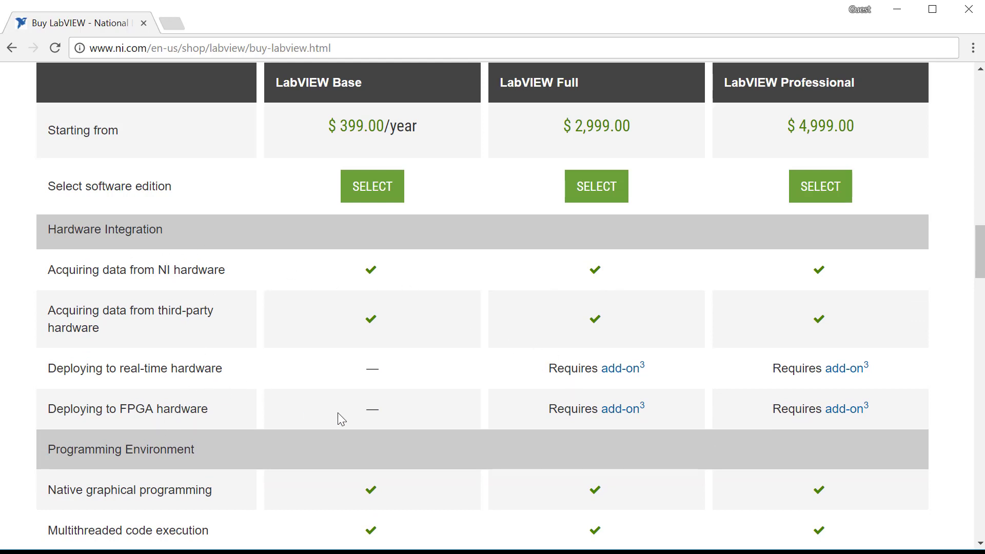
scroll(582, 406, down, 5)
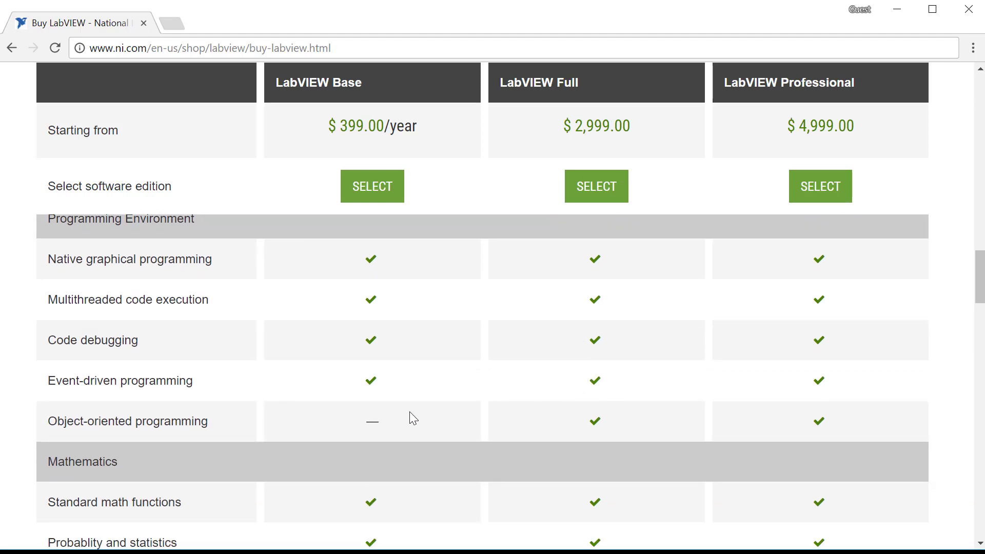
scroll(475, 398, down, 1)
scroll(470, 400, up, 2)
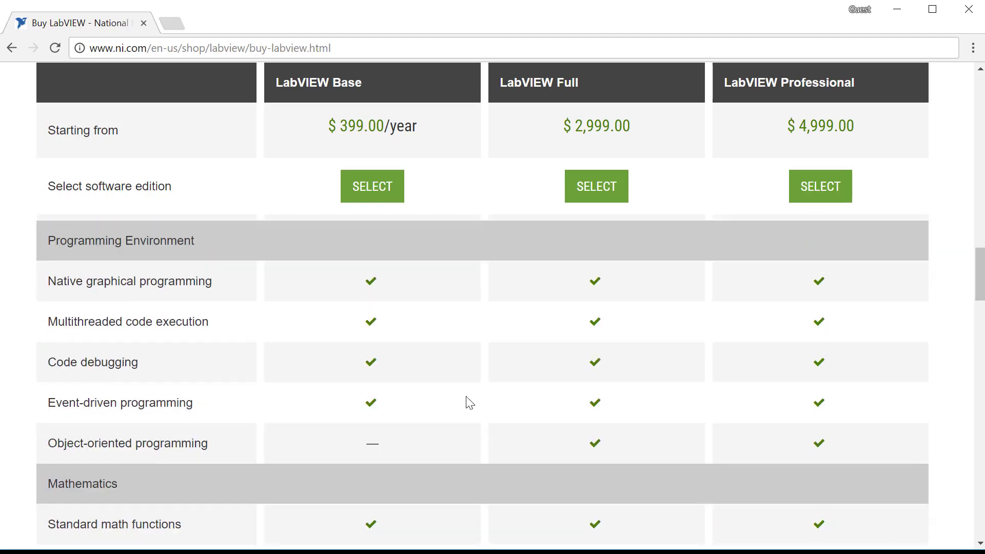
scroll(436, 487, down, 2)
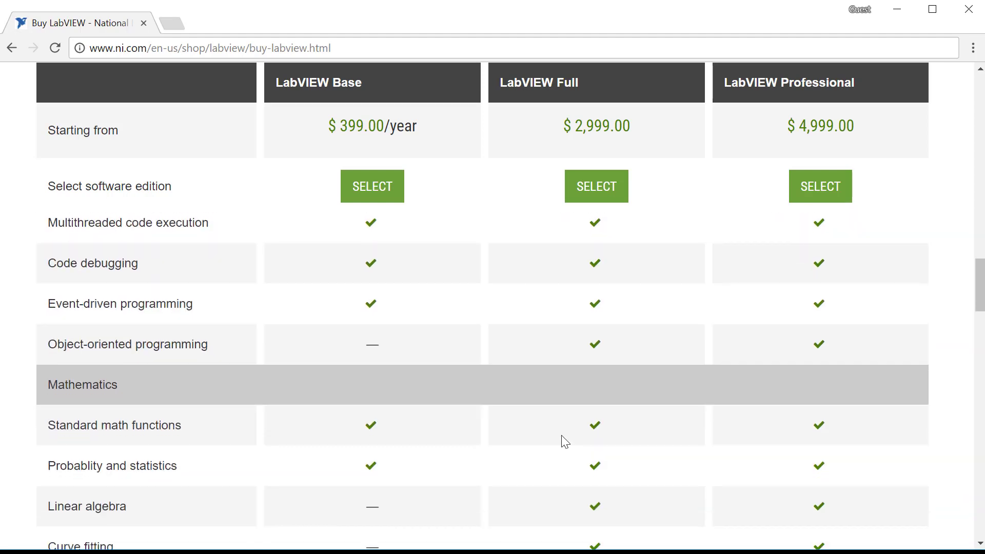
scroll(605, 405, down, 2)
scroll(608, 363, down, 6)
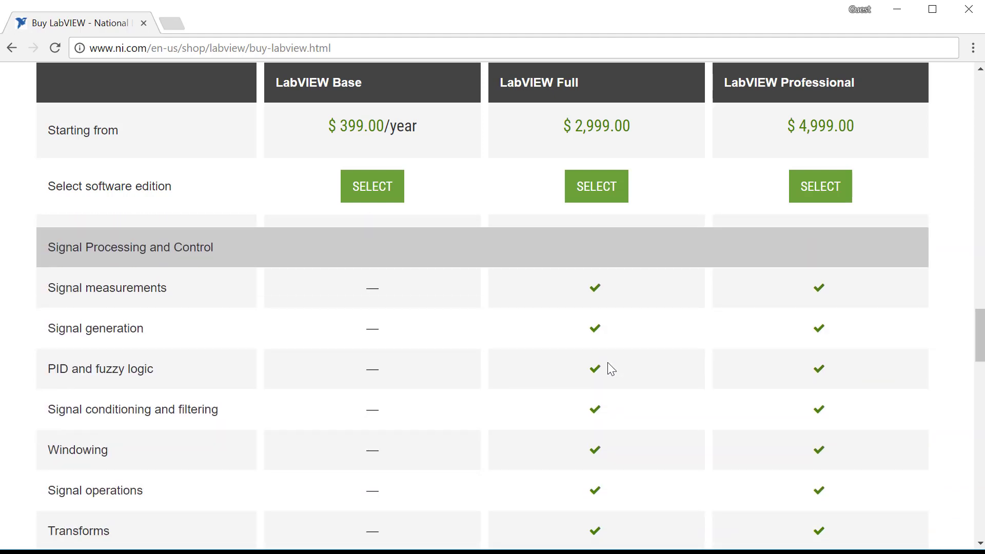
scroll(616, 349, up, 1)
scroll(627, 341, down, 9)
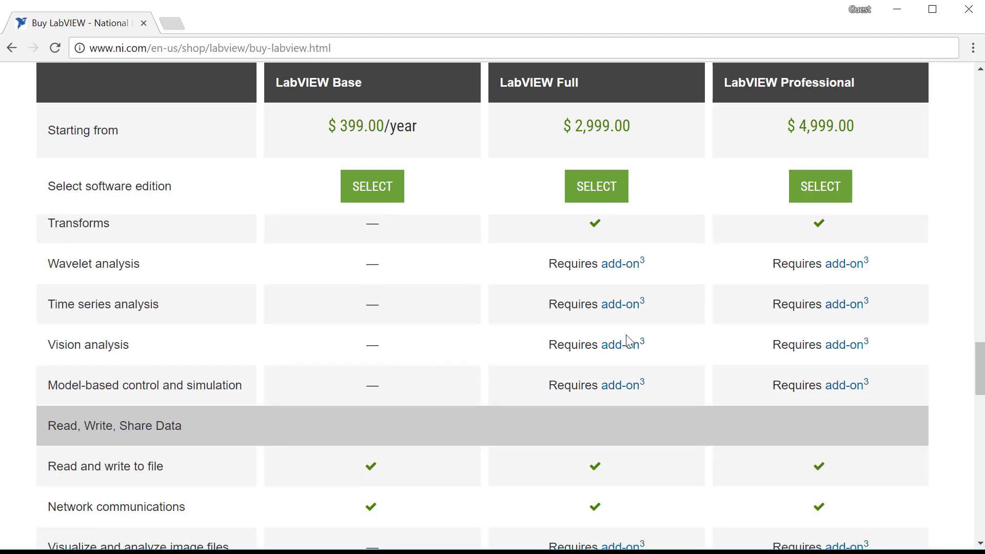
scroll(627, 341, down, 3)
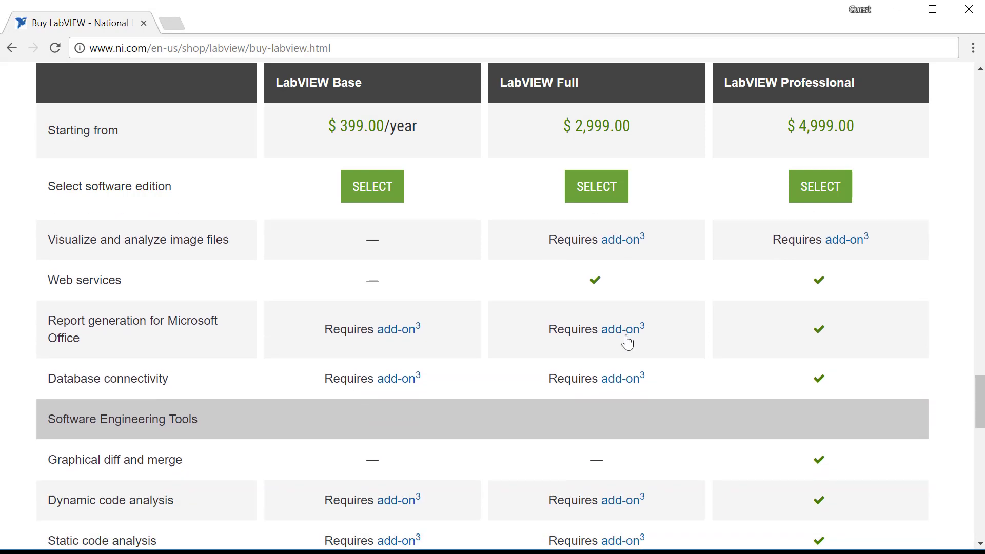
scroll(601, 475, up, 3)
scroll(660, 414, down, 3)
scroll(660, 411, down, 2)
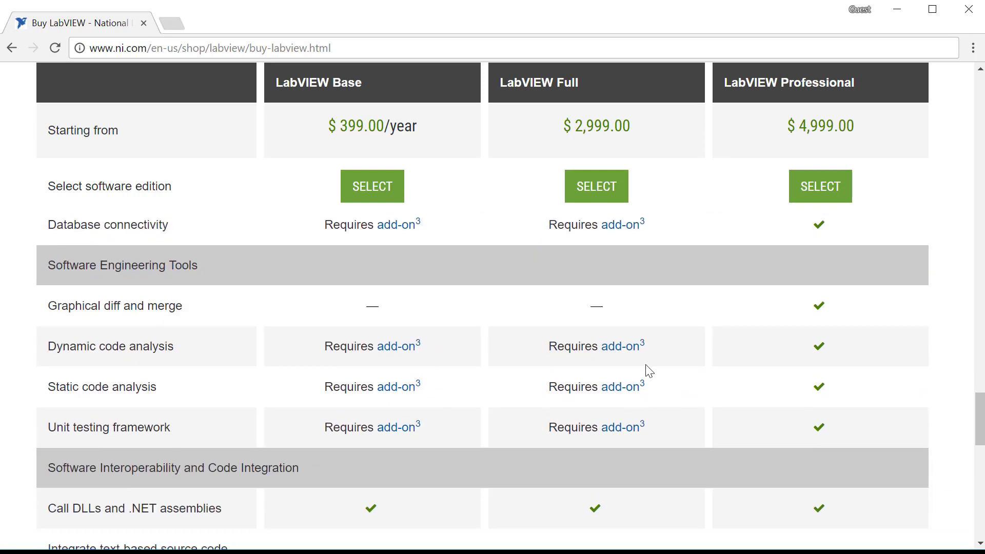
scroll(671, 361, down, 3)
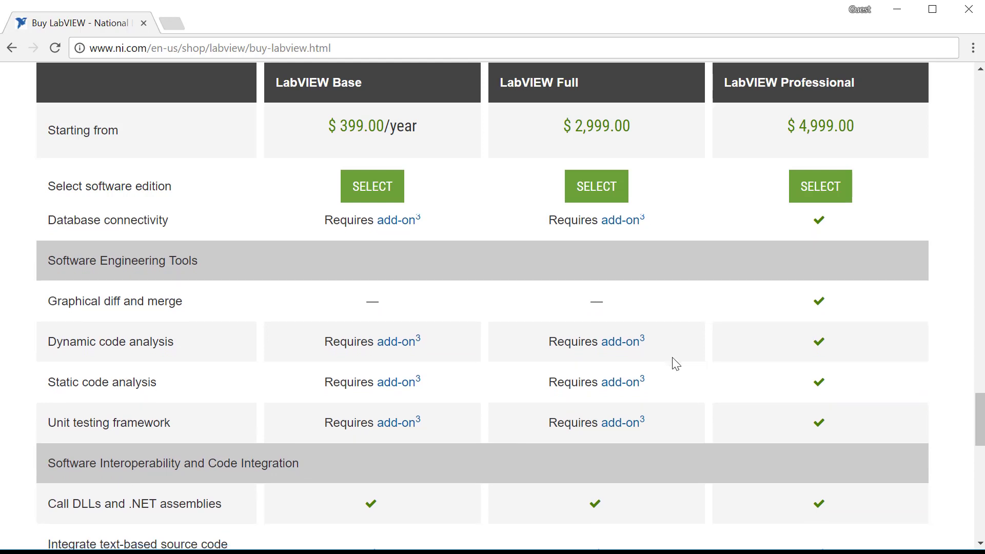
scroll(673, 359, down, 4)
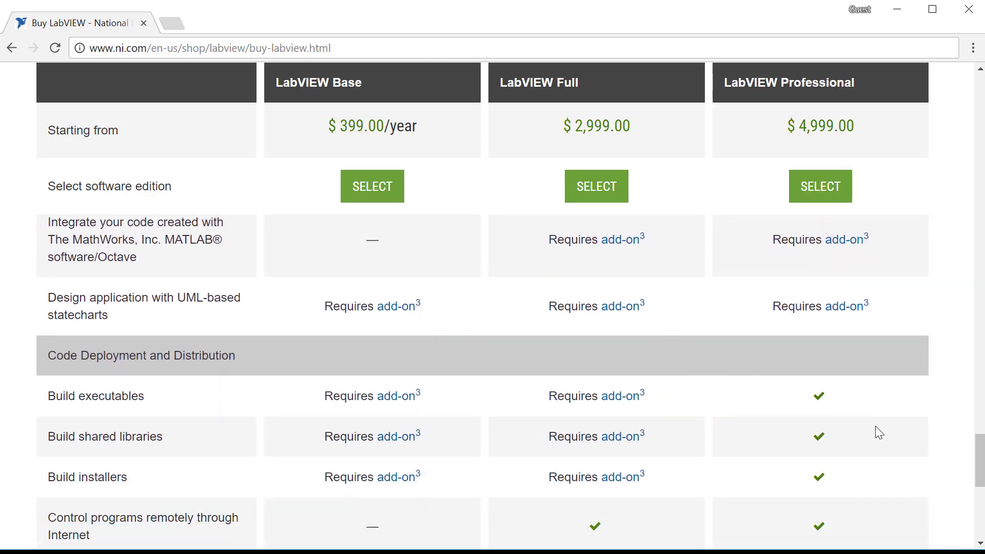
Highlight the Base $399.00/year and Full 2,999.00 prices, then return to the page top
drag(983, 444, 983, 452)
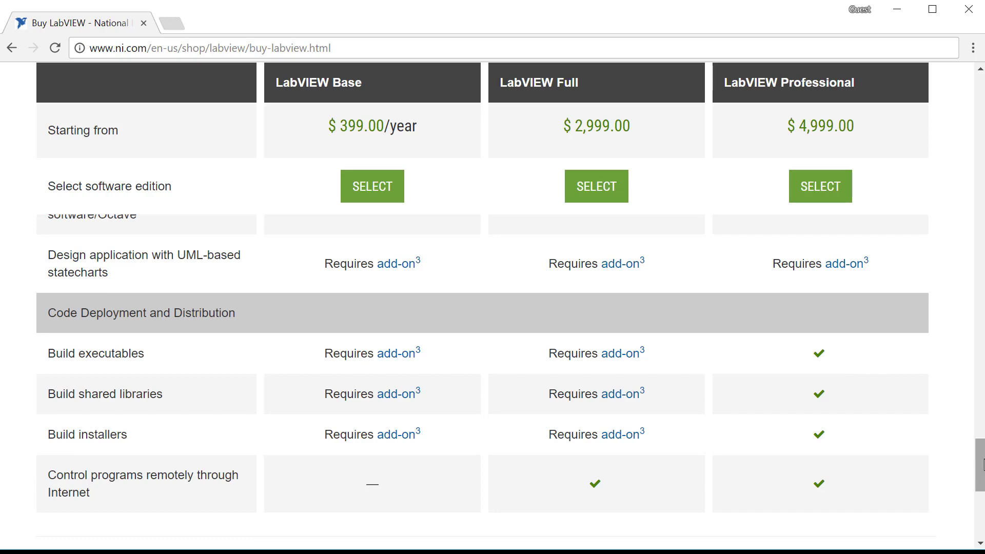
drag(981, 455, 980, 406)
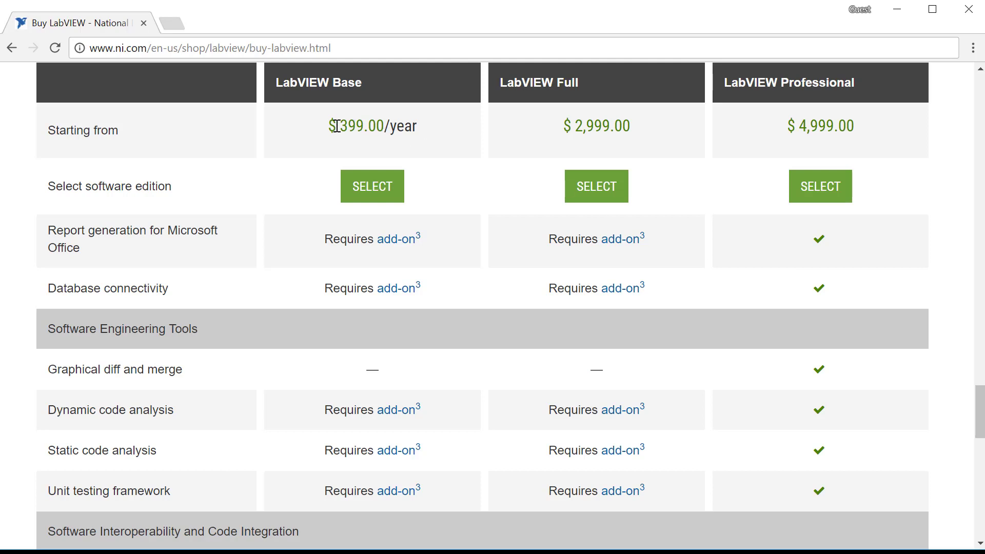
drag(321, 126, 392, 115)
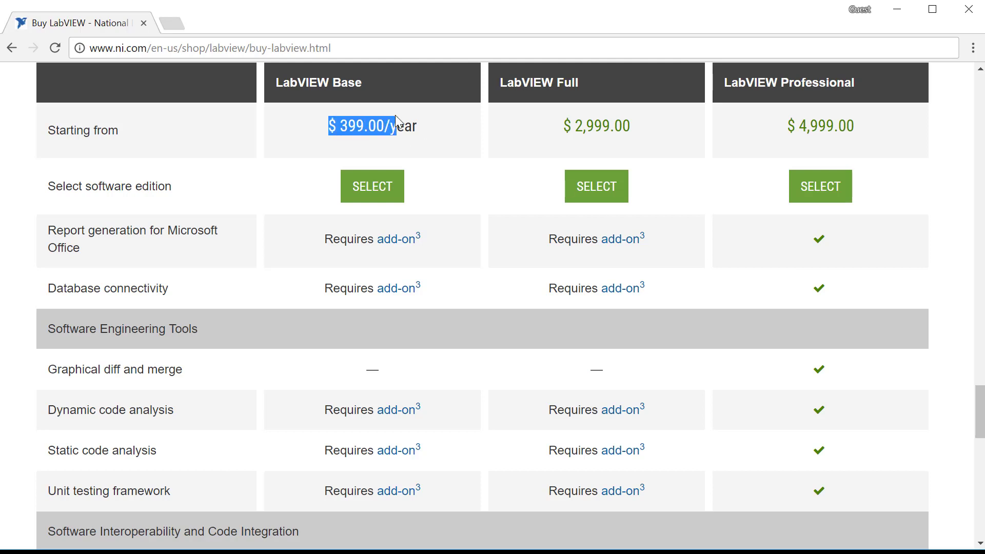
drag(399, 115, 439, 139)
drag(574, 126, 646, 129)
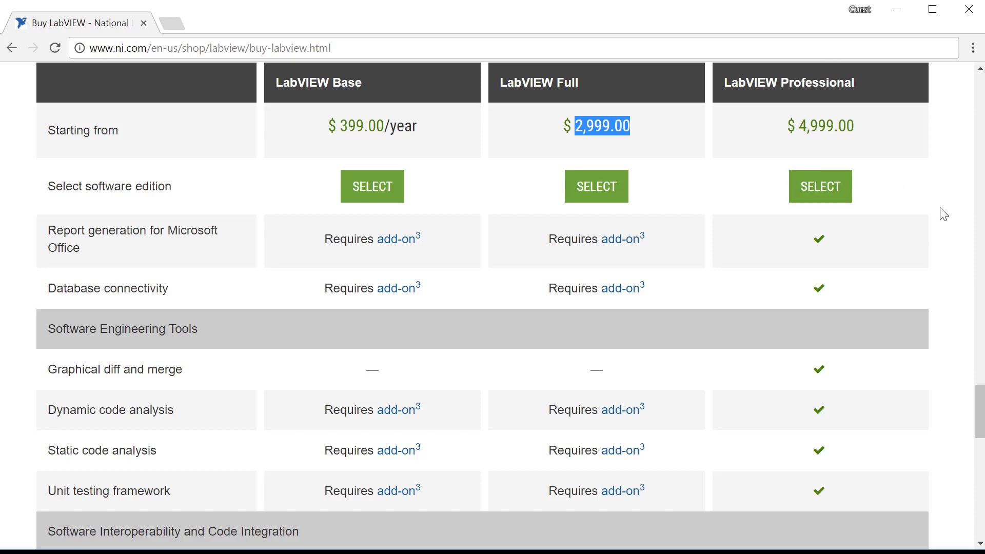
drag(980, 411, 980, 101)
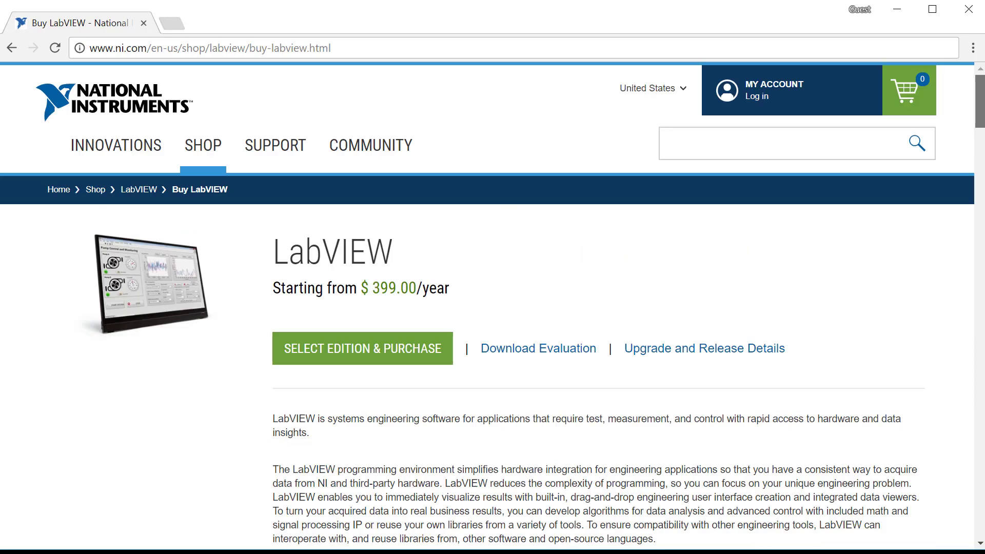
Search ni.com for 'LabVIEW Student Edition'
click(770, 154)
text(LabVIEW)
text(Stu)
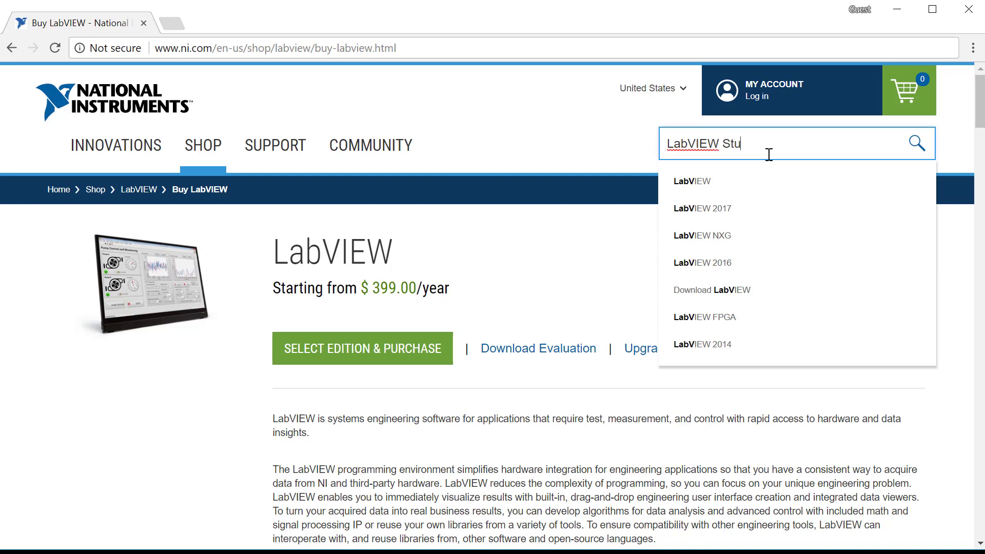
text(dent Edition)
key(Return)
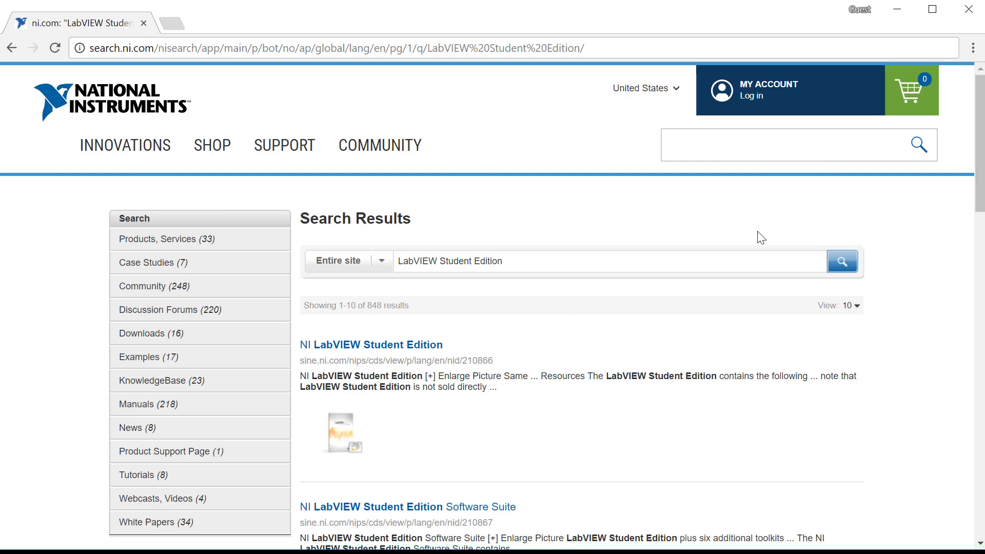
Open the NI LabVIEW Student Edition result and view its Resources tab's Purchase From links
click(408, 346)
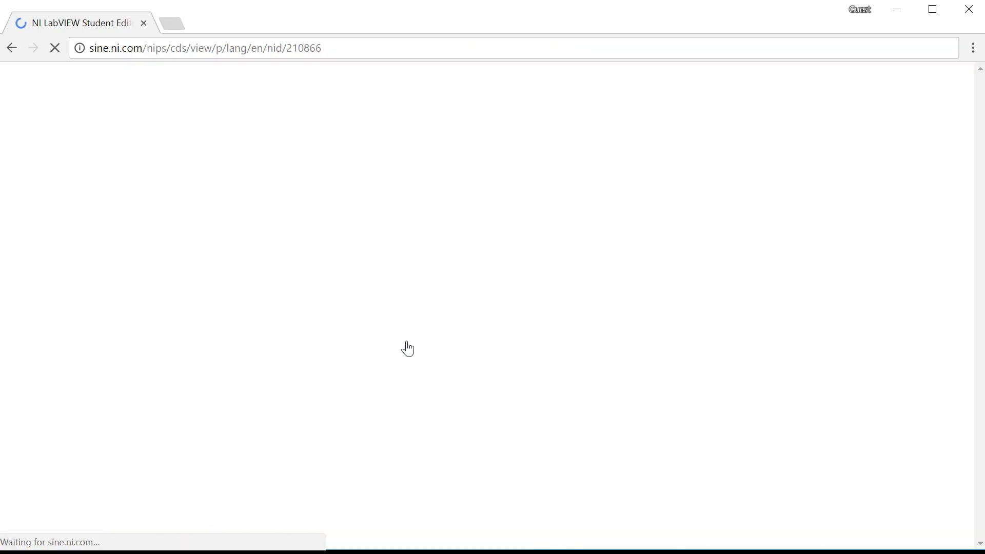
click(397, 426)
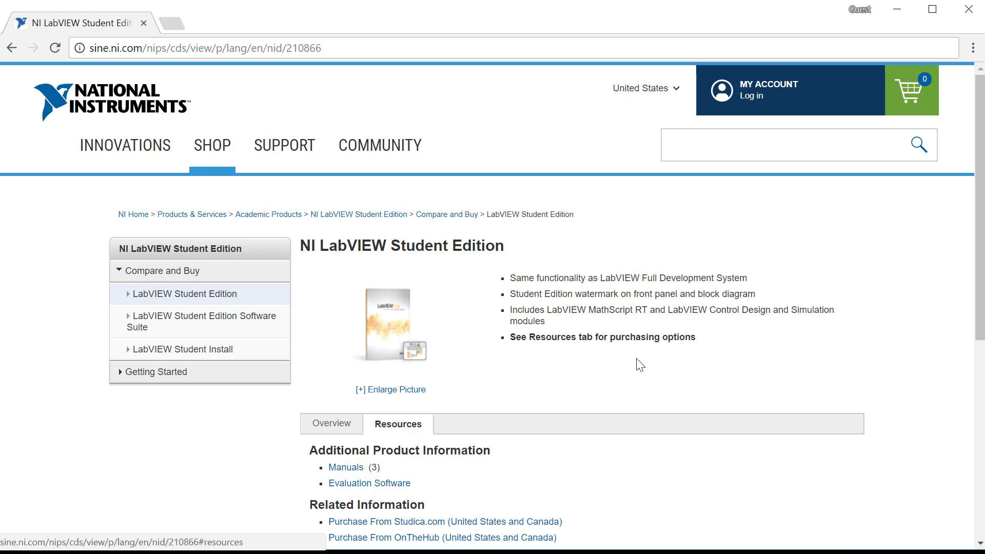
scroll(640, 365, down, 3)
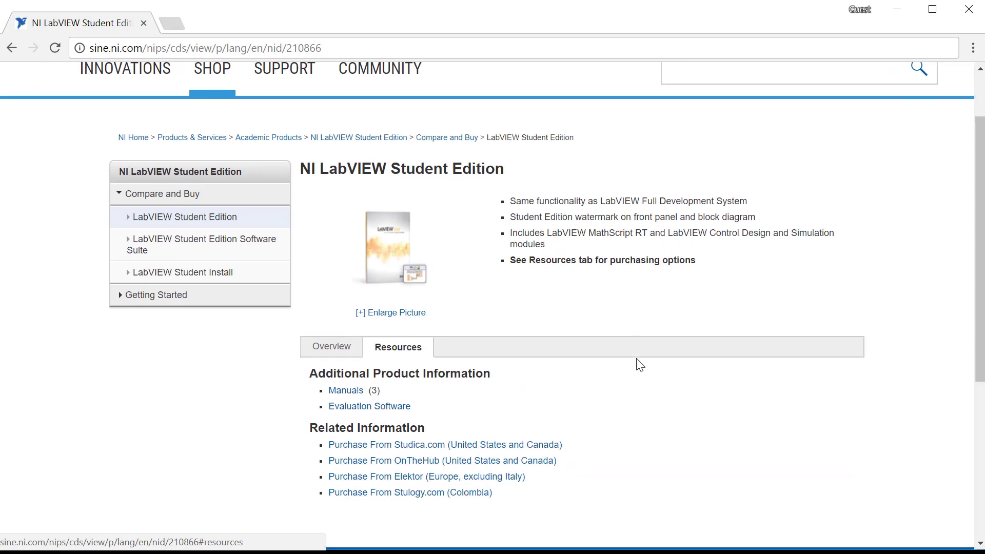
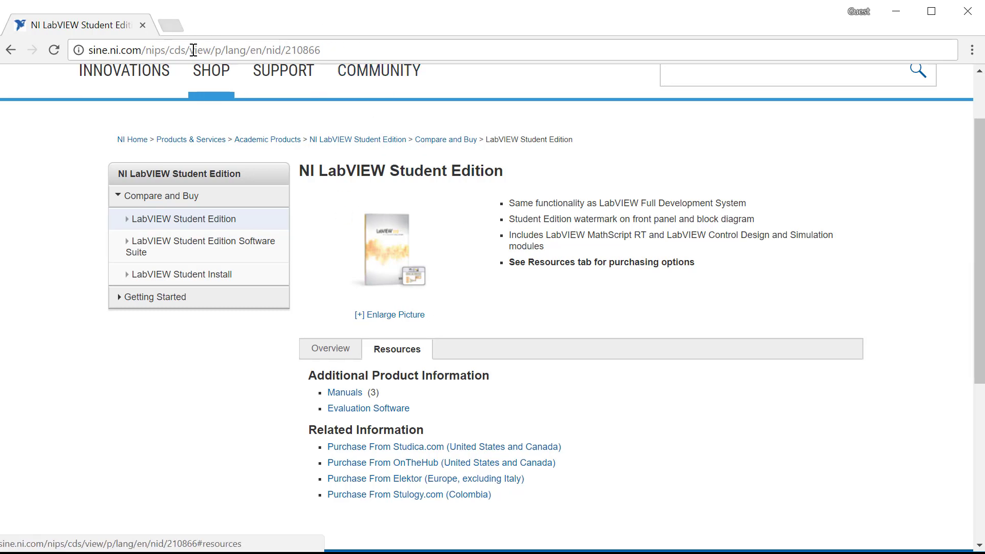
click(171, 26)
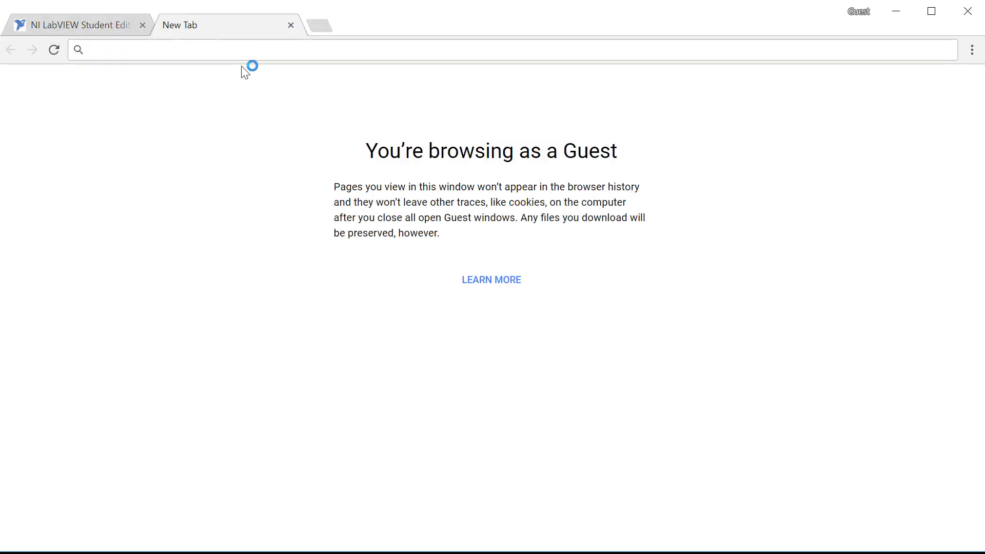
text(www.google.)
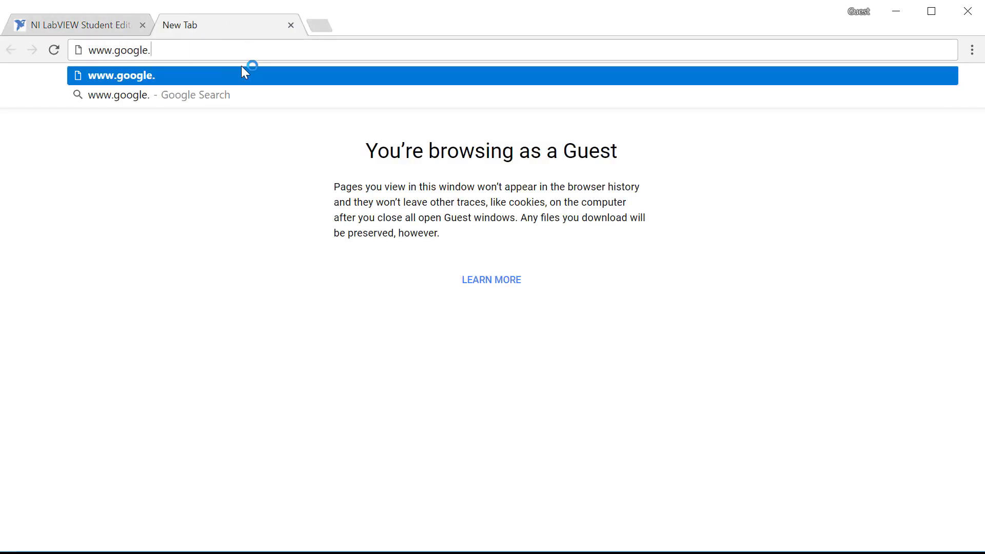
text(com)
key(Return)
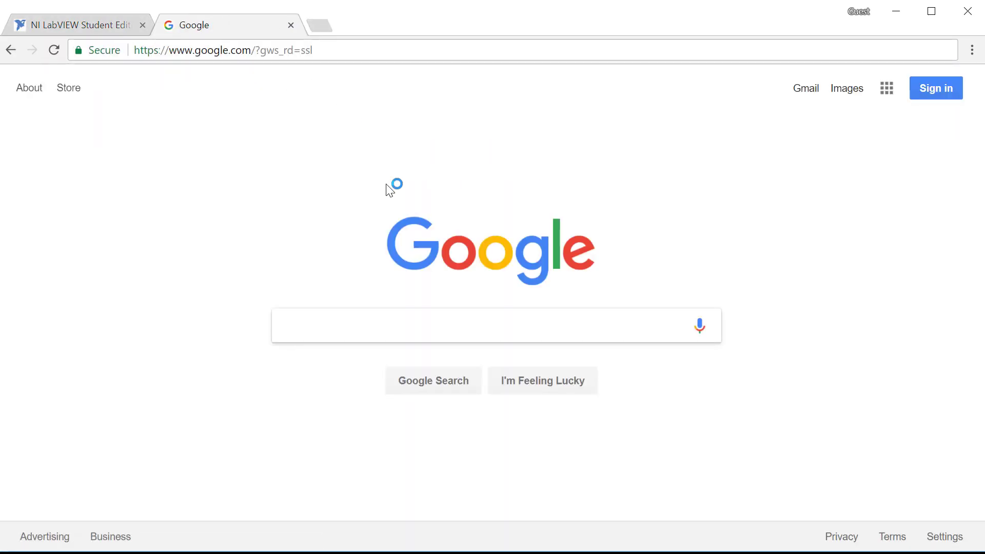
text(Lab)
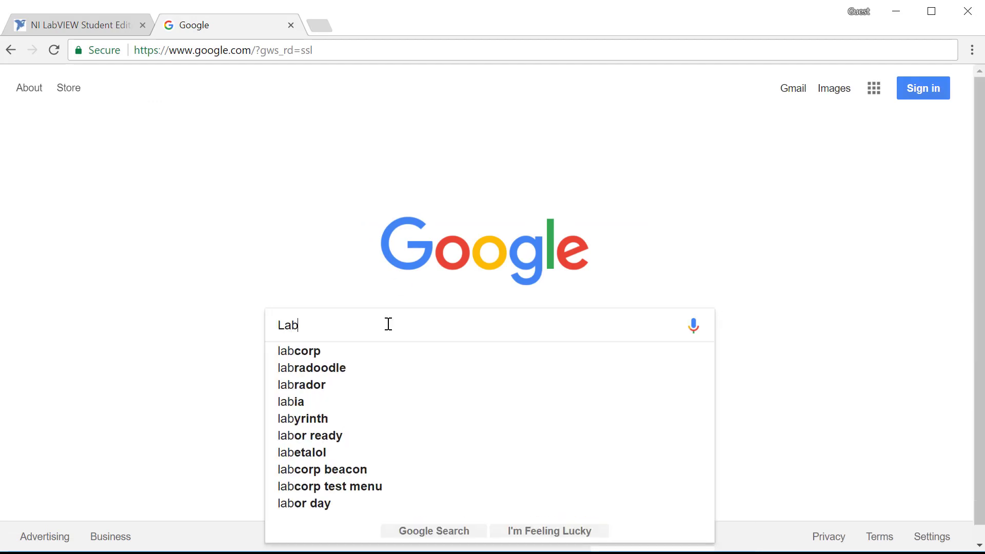
text(VIEW Home )
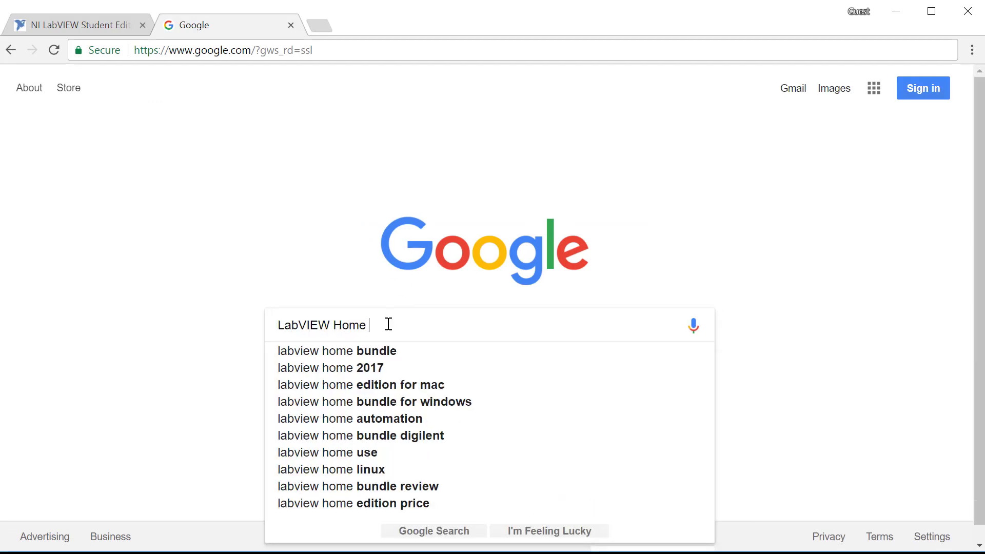
text(Edition)
key(Return)
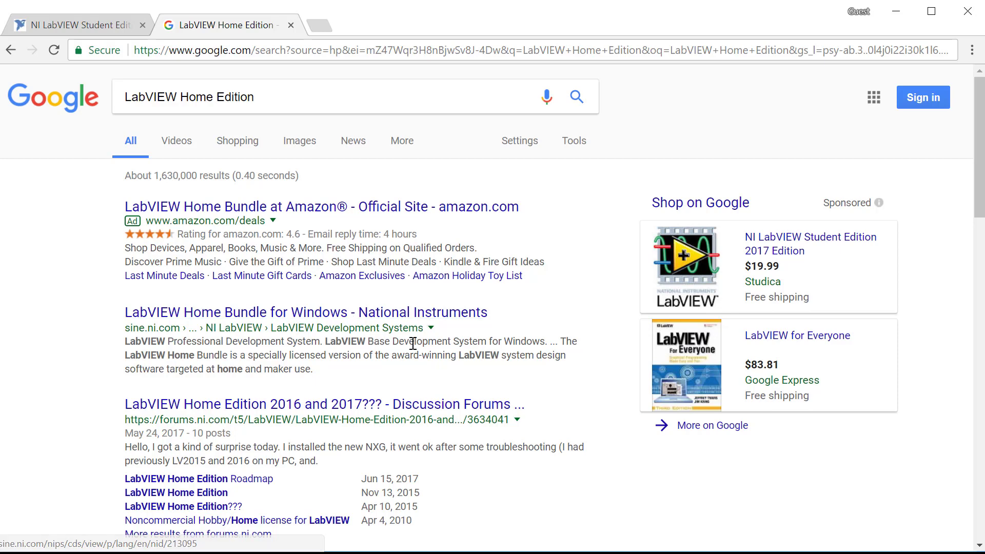
View the LabVIEW Home Bundle for Windows resources, then return to the Student Edition tab
click(404, 314)
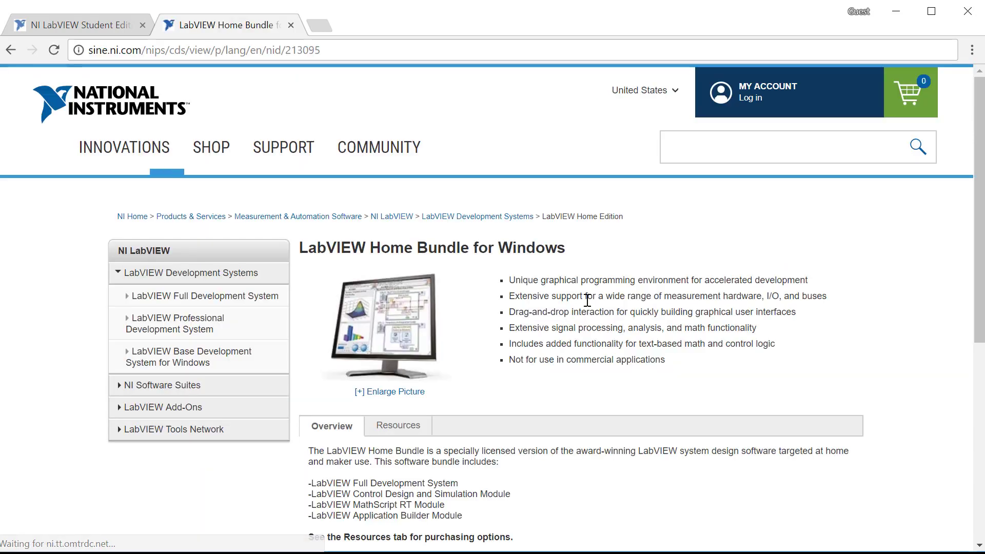
scroll(588, 300, down, 3)
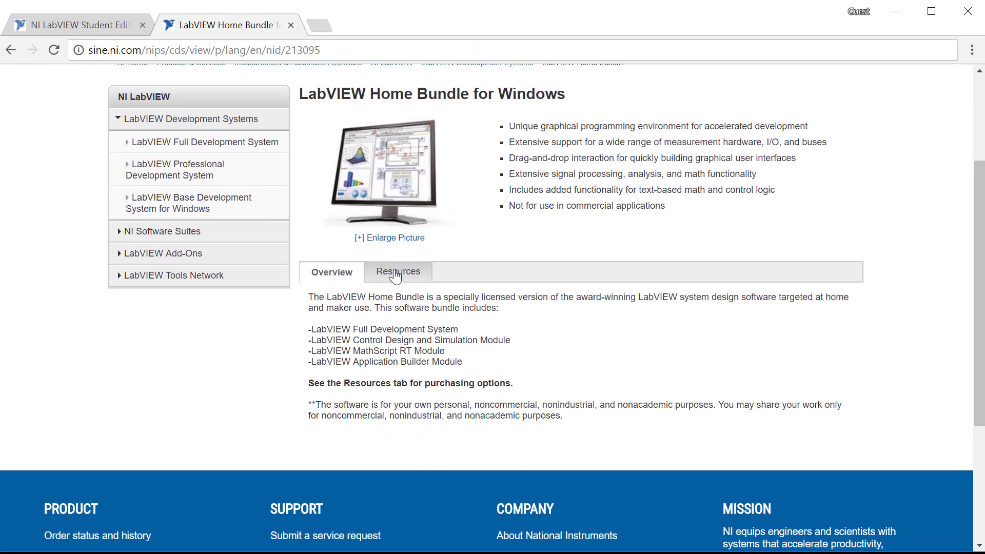
click(395, 276)
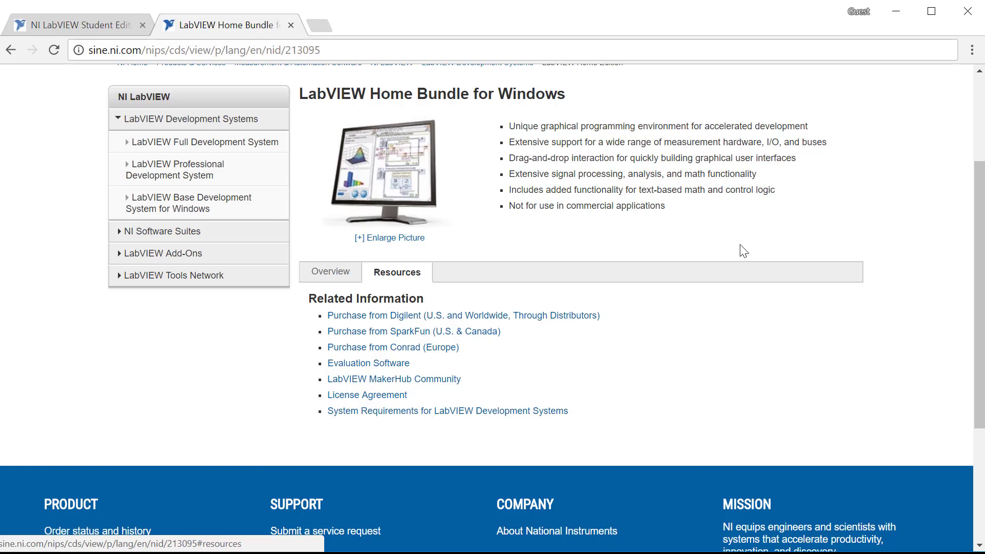
click(82, 21)
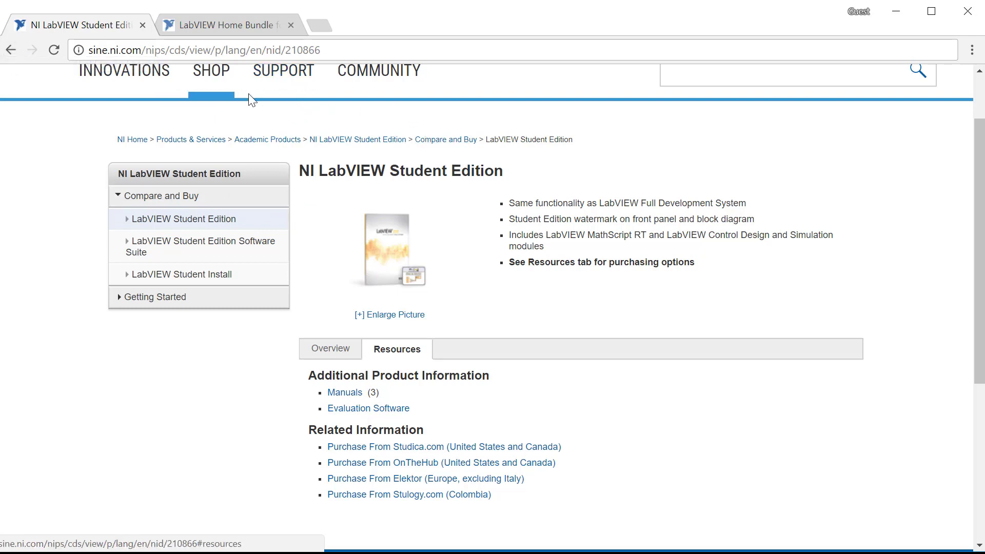
Review the LabVIEW Home Bundle page, then open a third browser tab
click(225, 18)
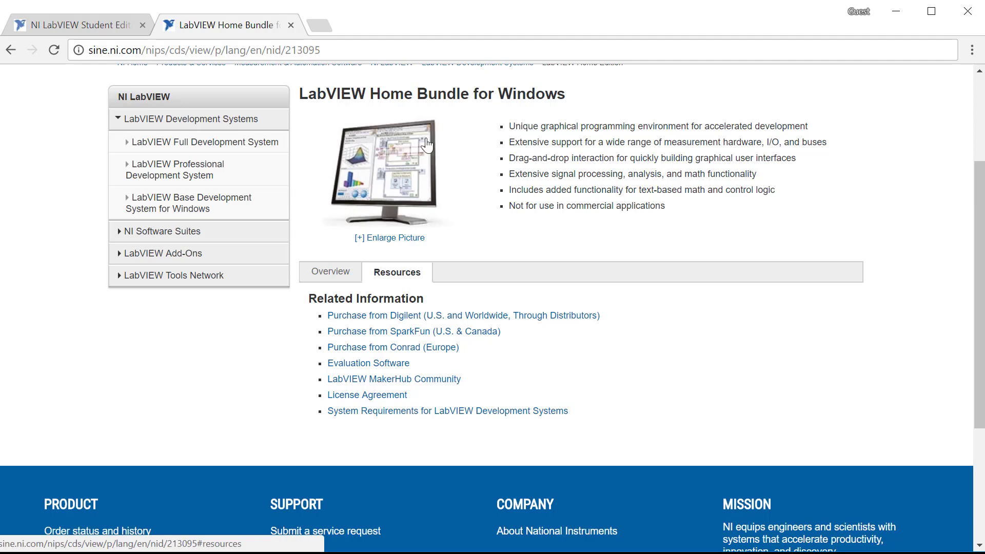
scroll(711, 275, up, 3)
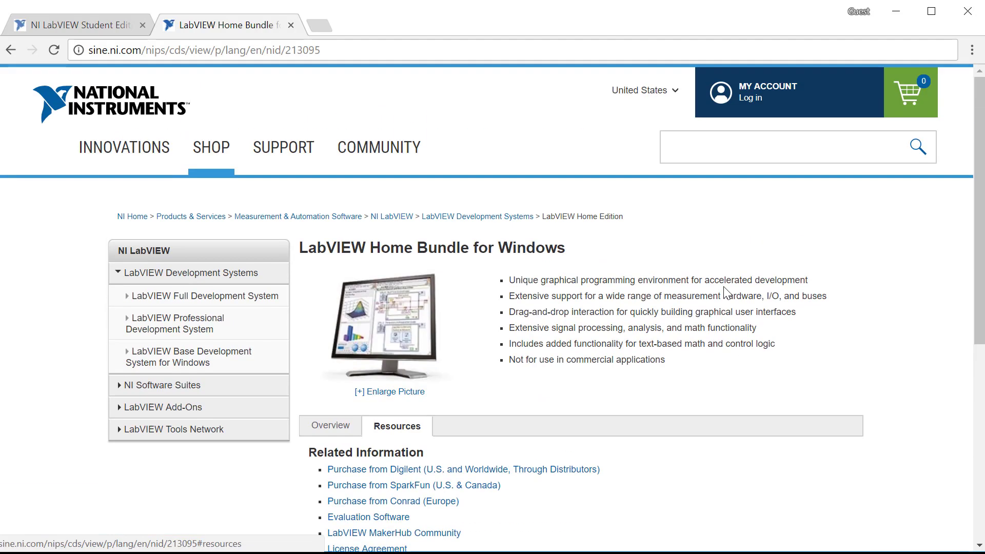
scroll(719, 287, down, 3)
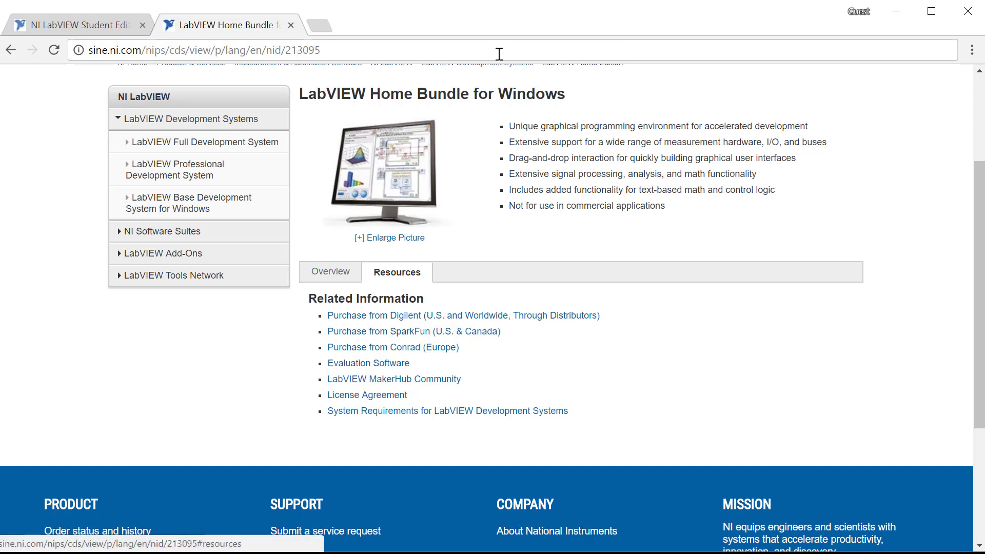
click(320, 26)
text(www.ni.)
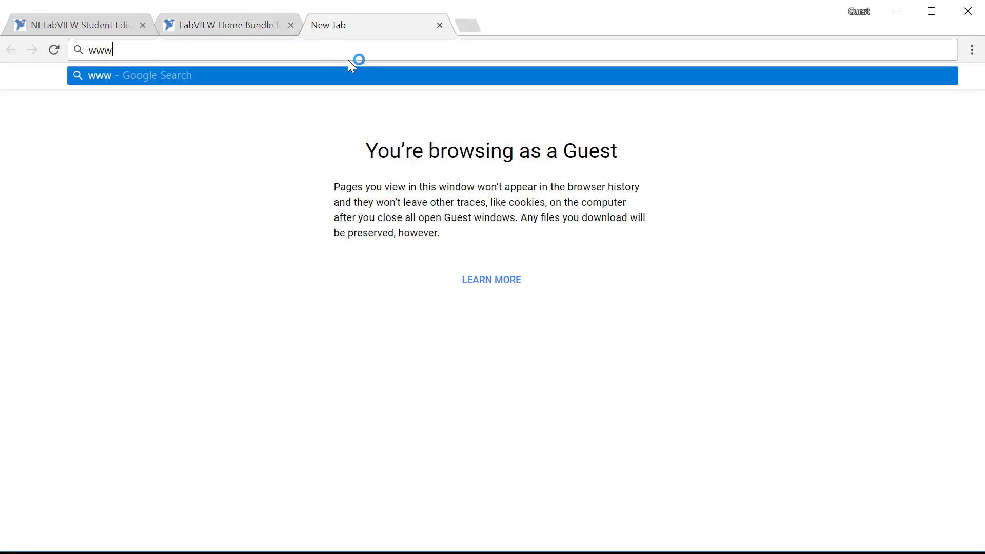
text(com)
key(Return)
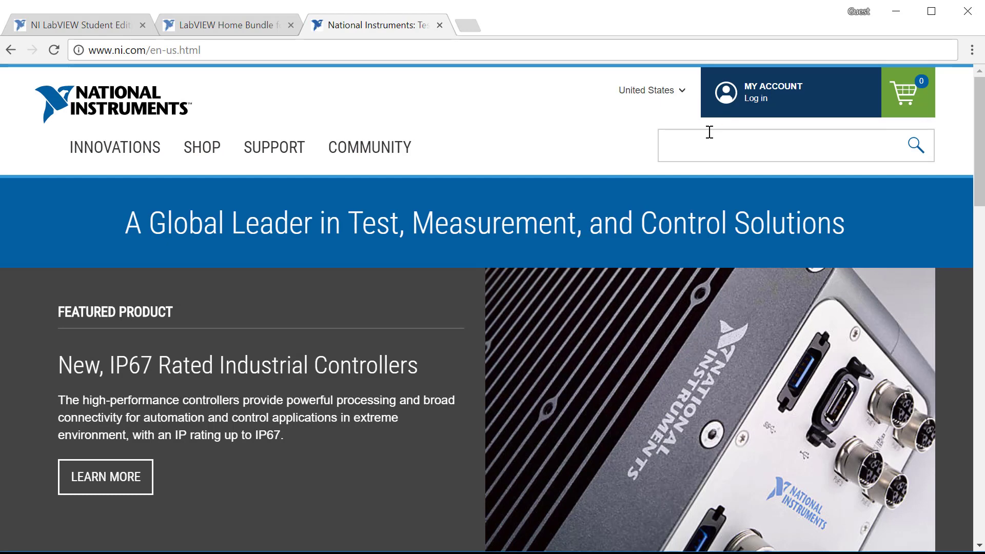
click(706, 144)
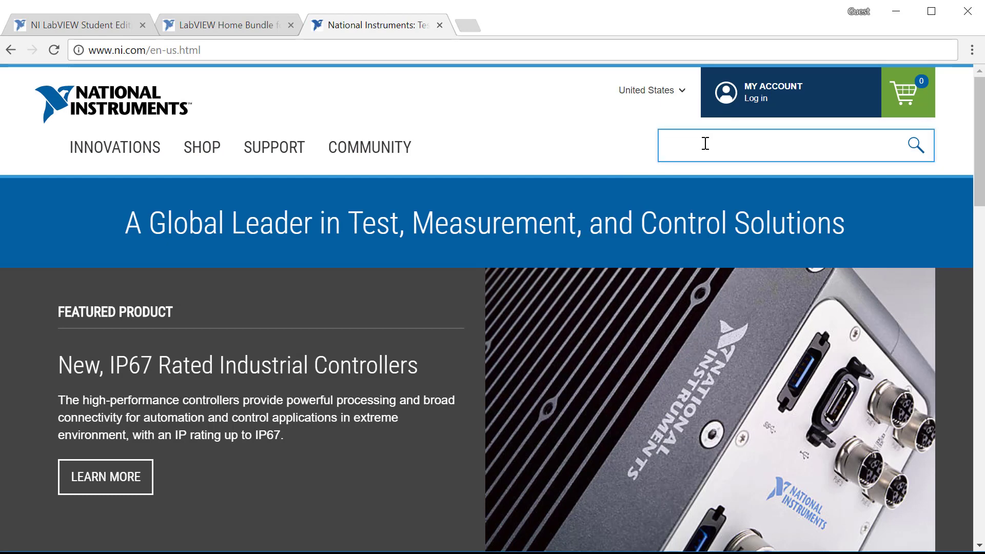
text(LabVIEW)
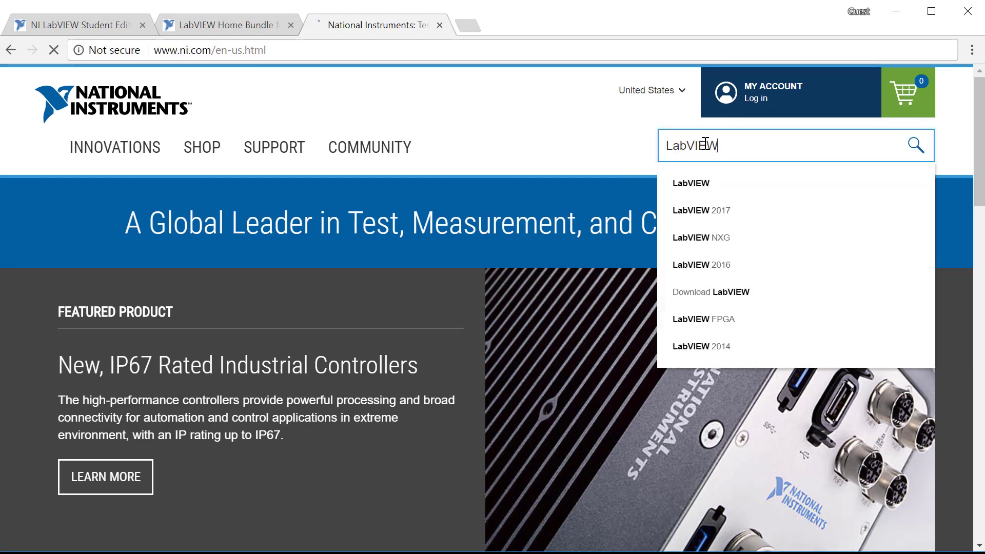
key(Return)
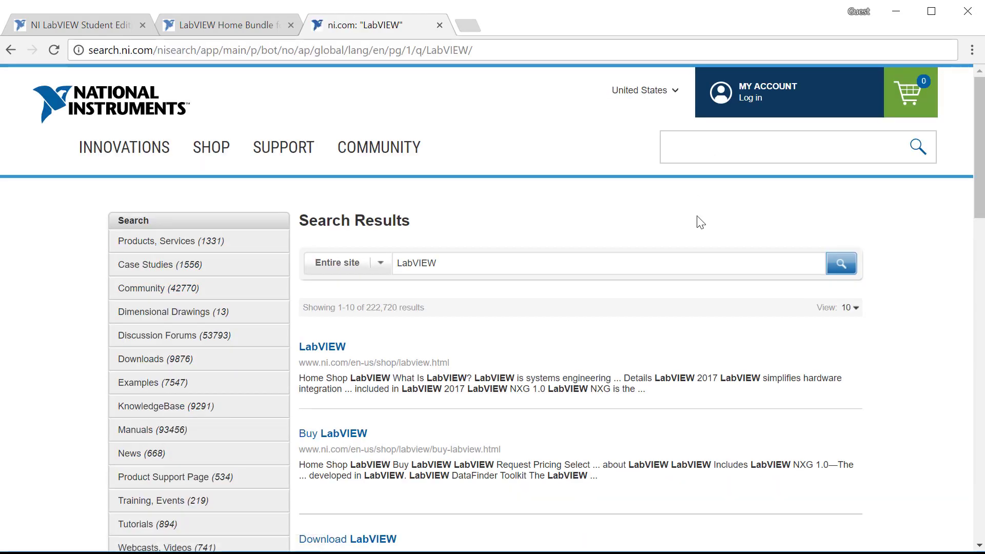
scroll(530, 363, down, 3)
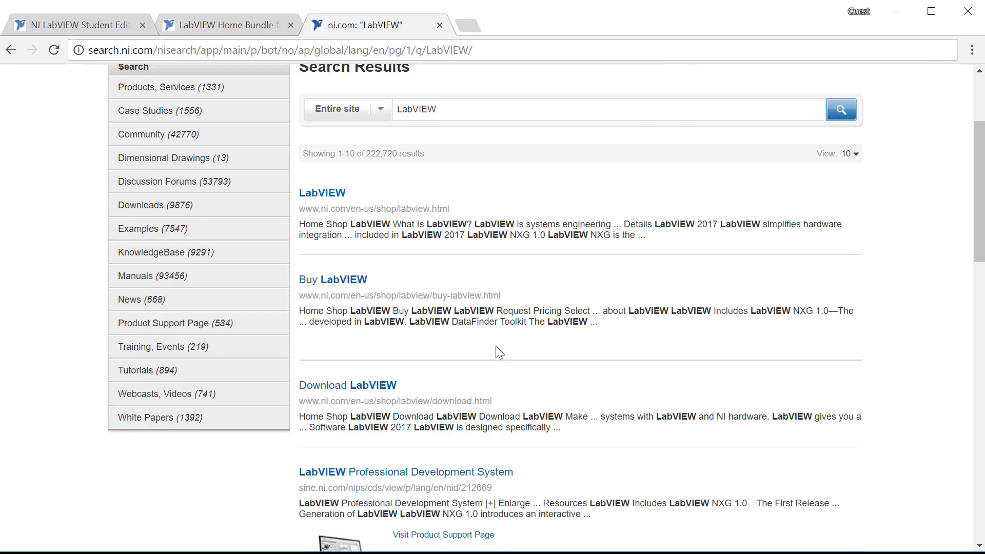
click(355, 388)
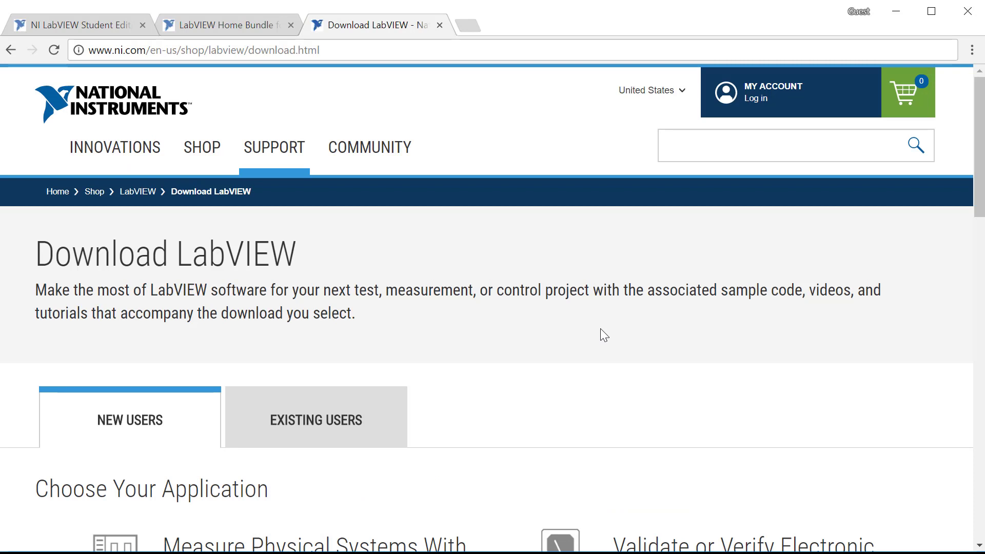
Choose DOWNLOAD under Measure Physical Systems With Sensors or Actuators on the Download LabVIEW page
scroll(600, 329, down, 5)
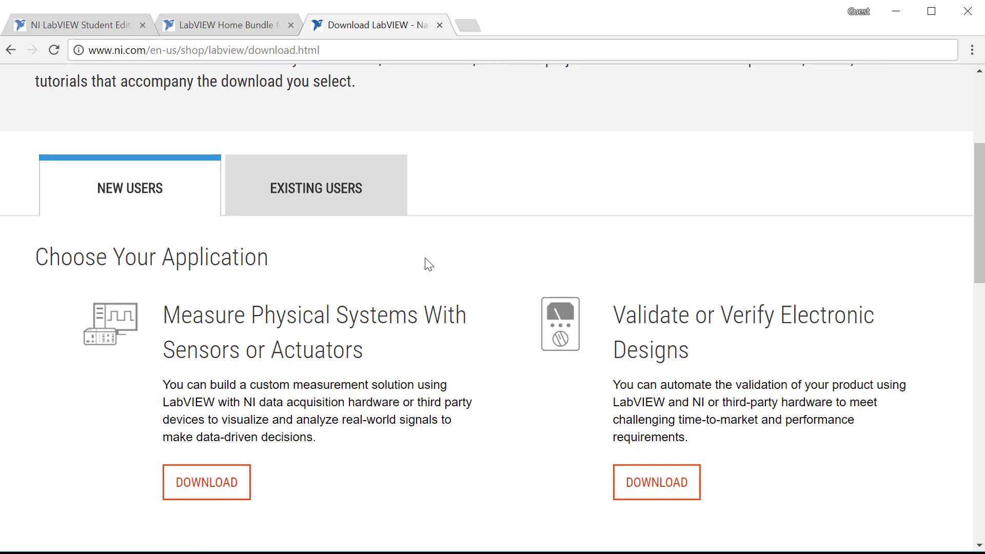
scroll(429, 264, down, 2)
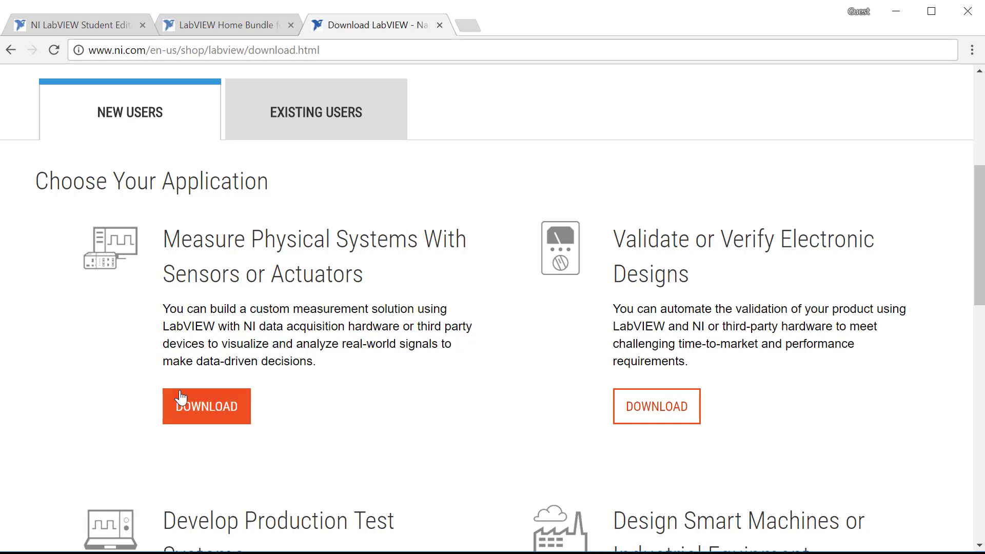
click(192, 407)
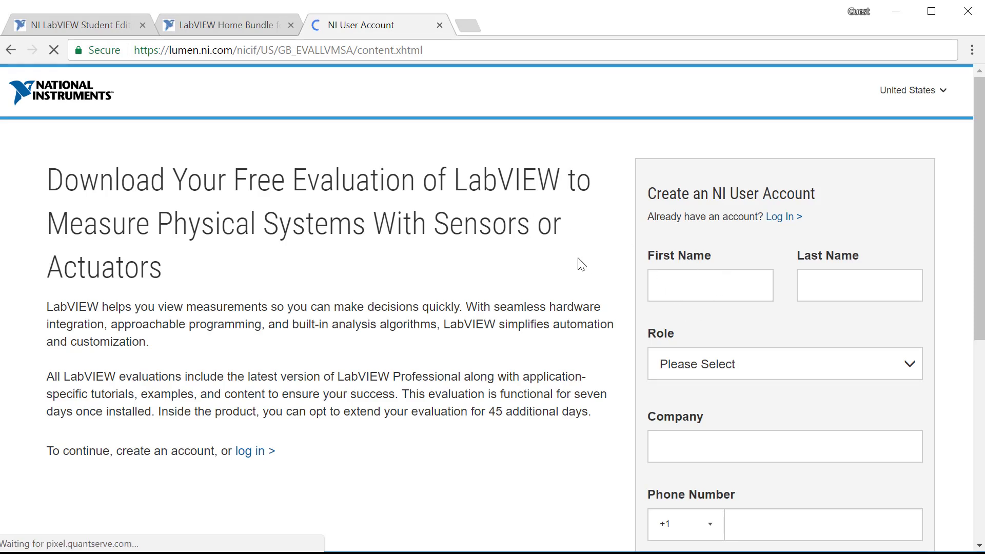
scroll(585, 322, down, 7)
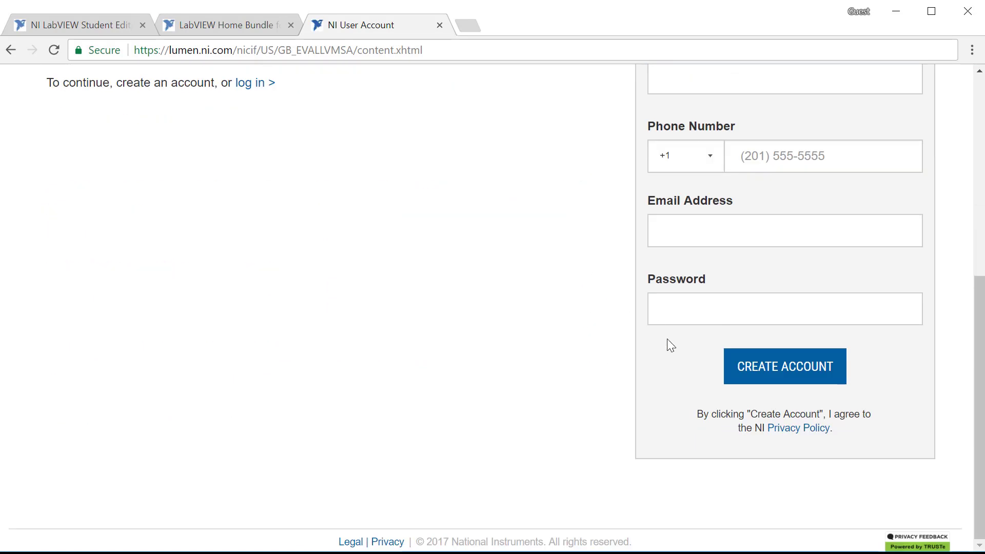
scroll(662, 368, up, 7)
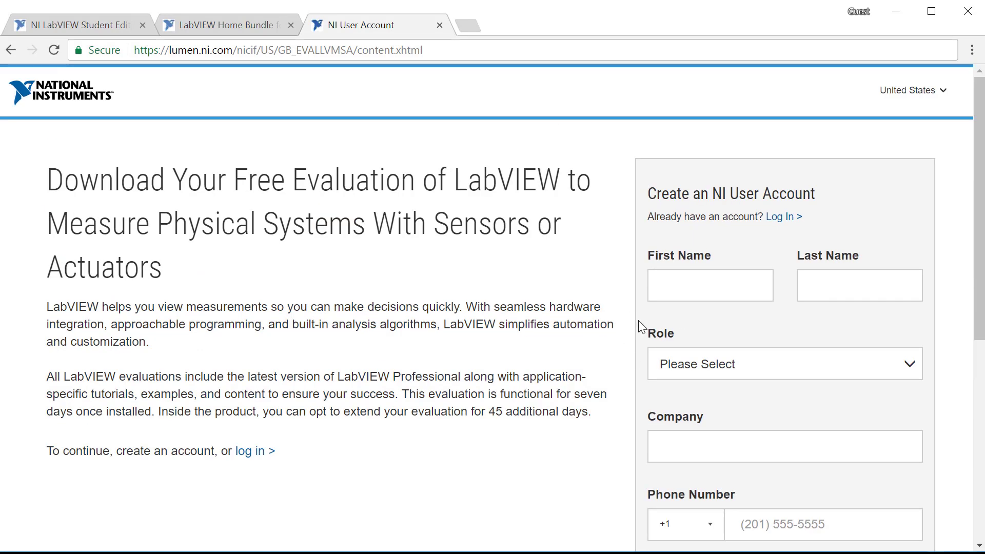
Log in to the NI user account with the account e-mail and password
click(781, 216)
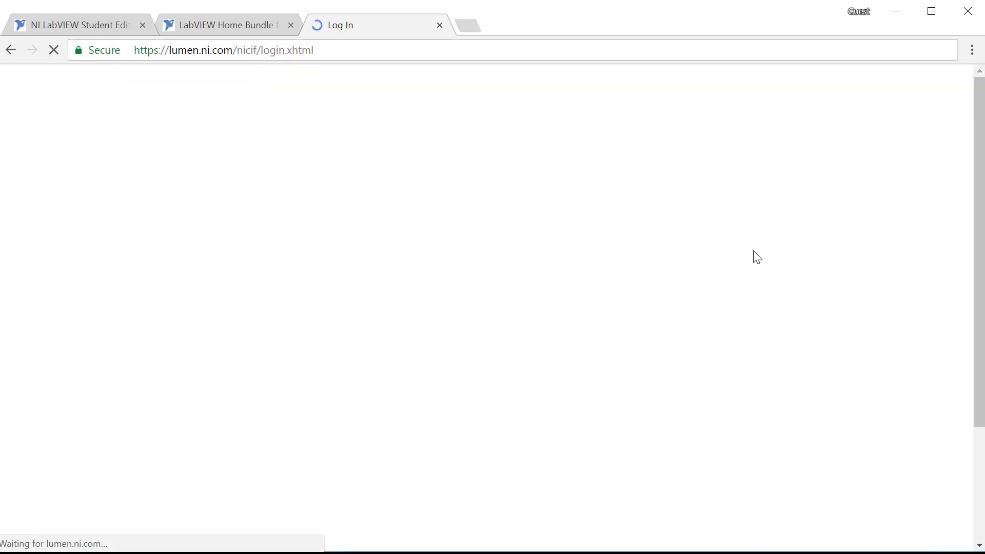
click(465, 368)
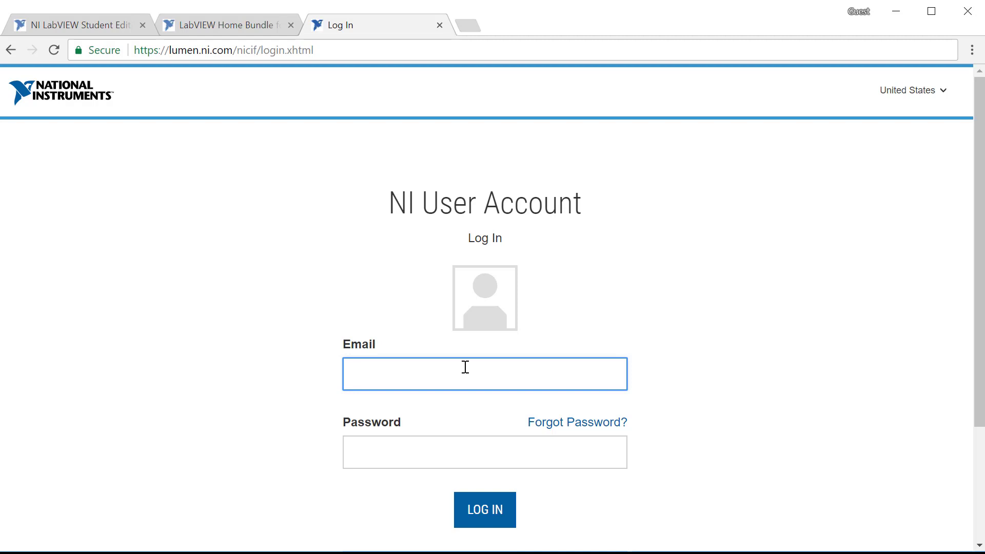
text(pang)
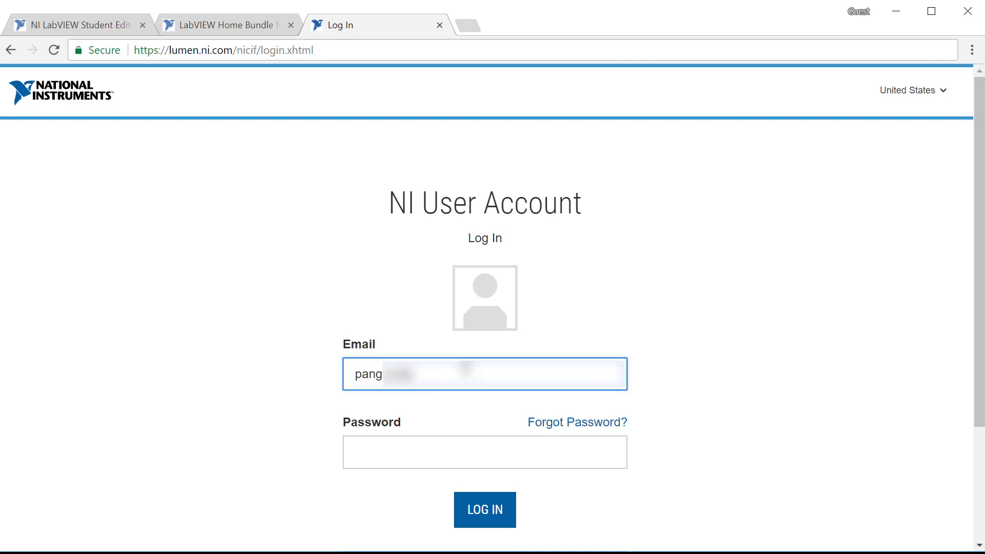
text(...)
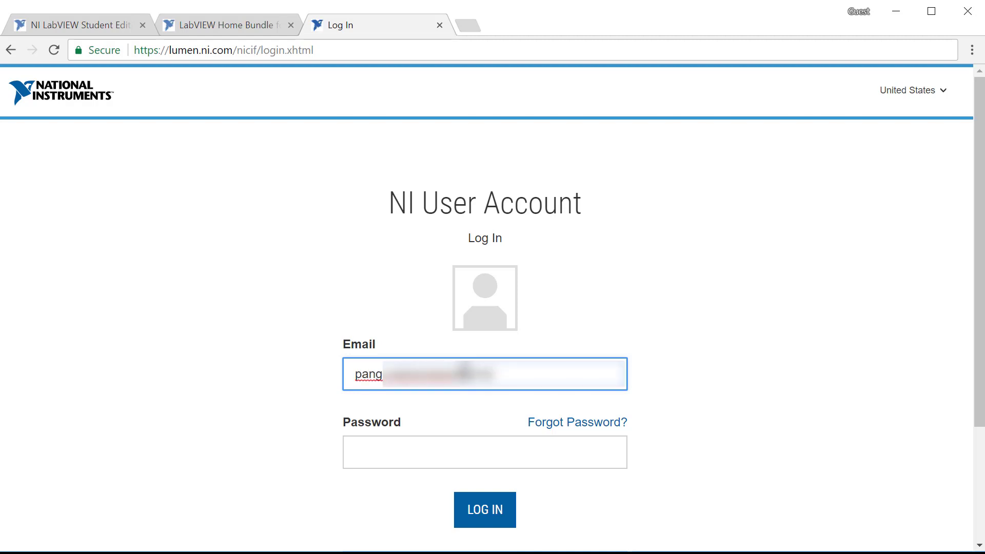
text(mail.com)
key(Tab)
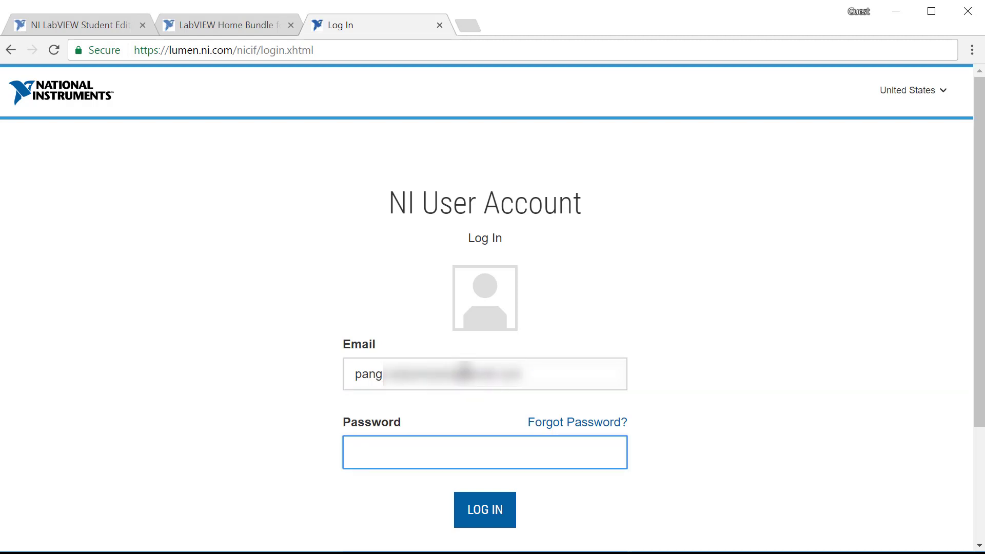
text(••••••••••)
key(Return)
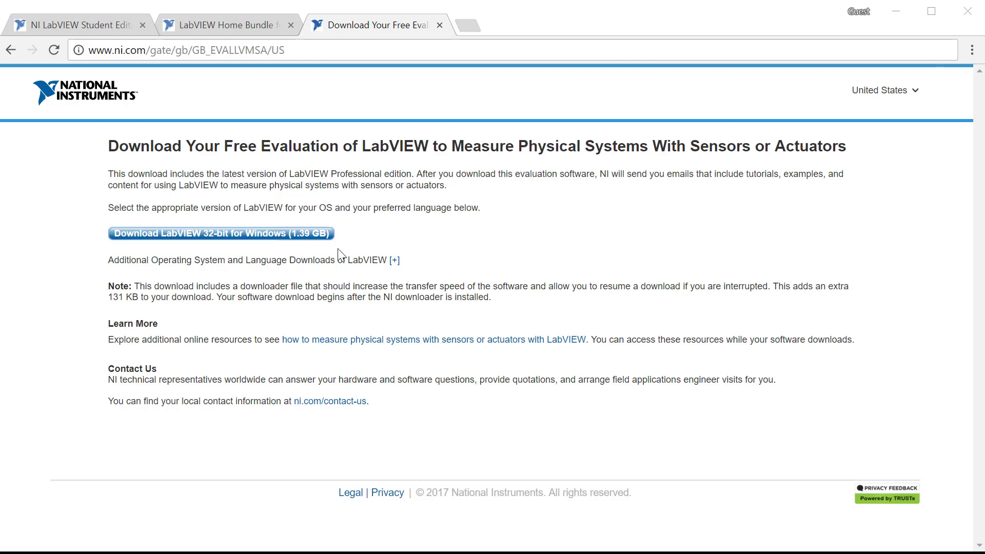
Start downloading LabVIEW 32-bit for Windows (1.39 GB)
click(253, 239)
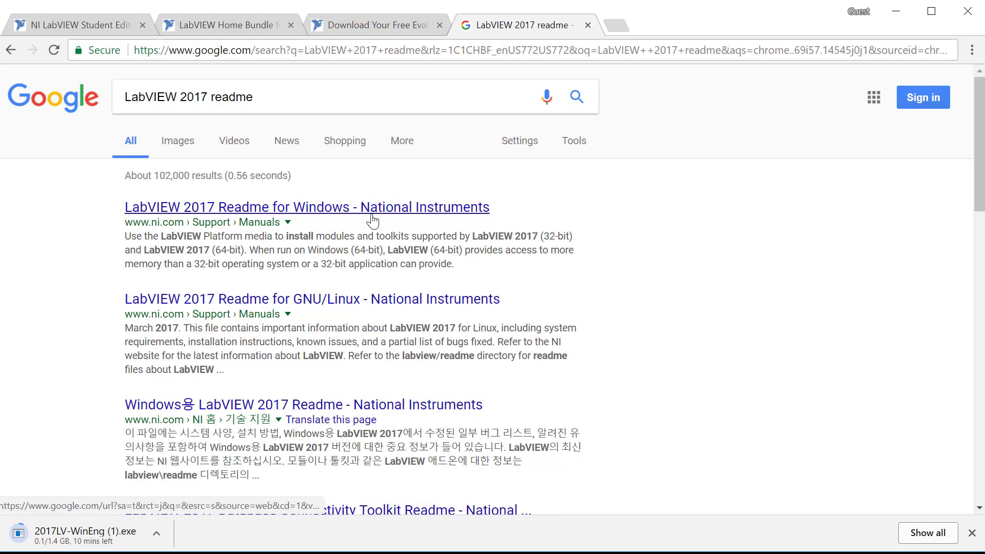
Open the LabVIEW 2017 Readme for Windows from the Google results
click(371, 215)
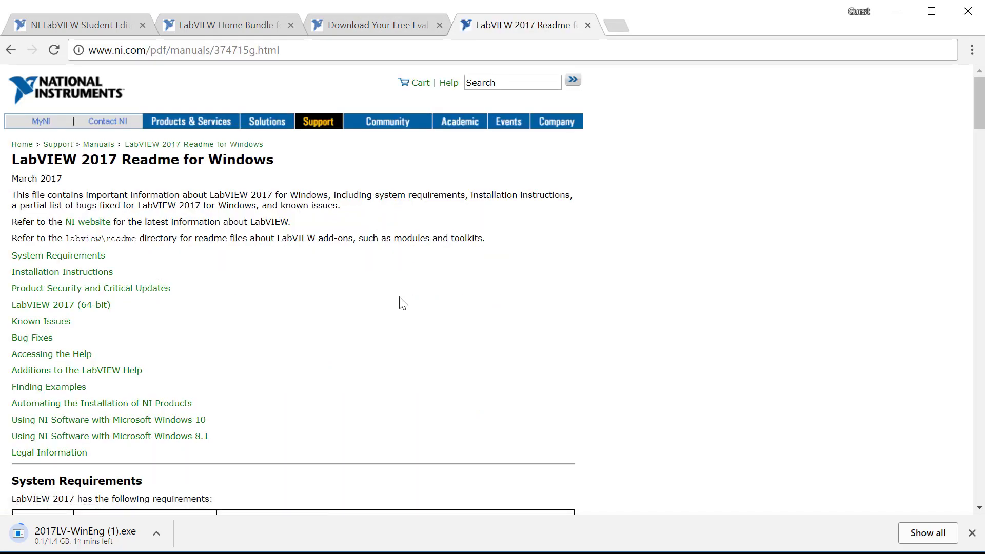
scroll(398, 298, down, 2)
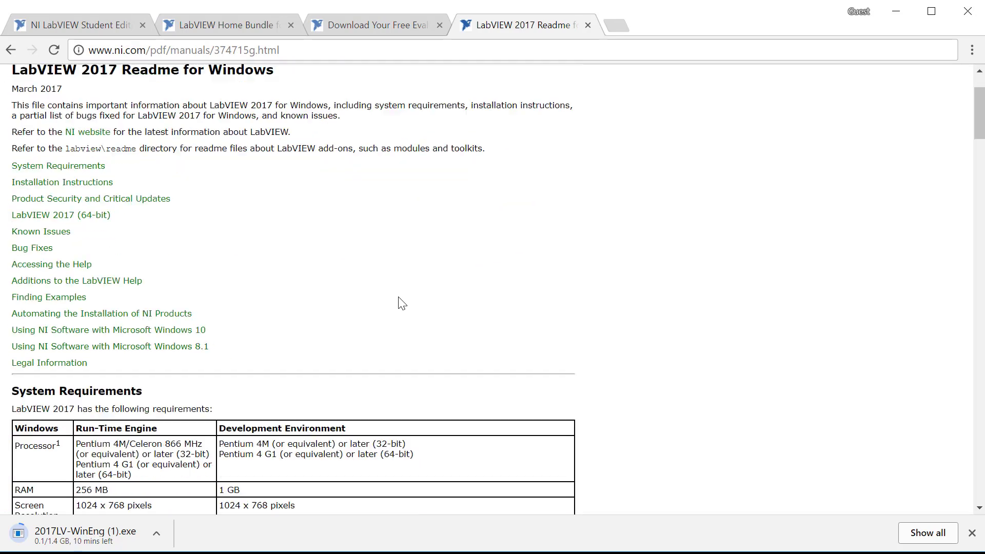
scroll(401, 303, down, 5)
scroll(401, 302, up, 5)
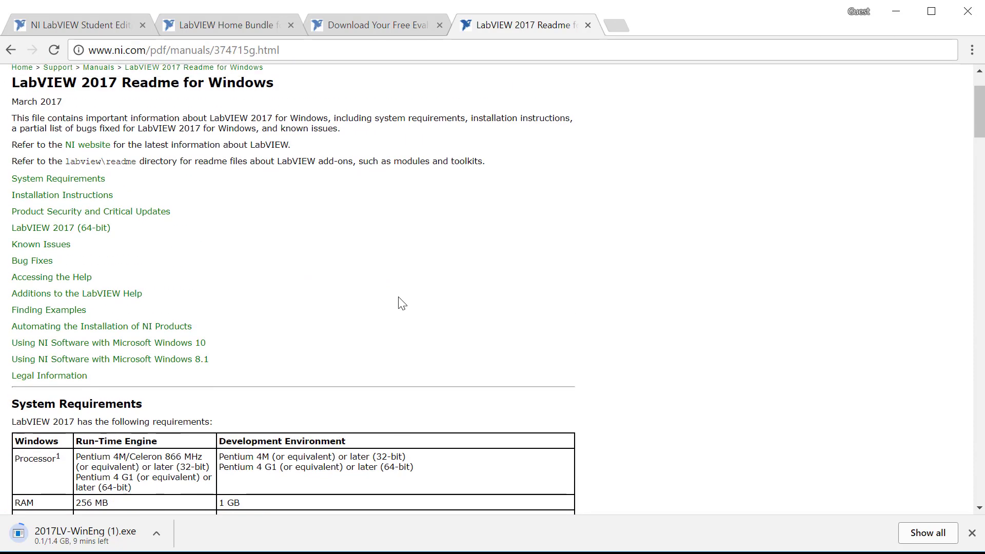
Read the LabVIEW 2017 (64-bit) section and its memory note, then restore the browser window
click(80, 229)
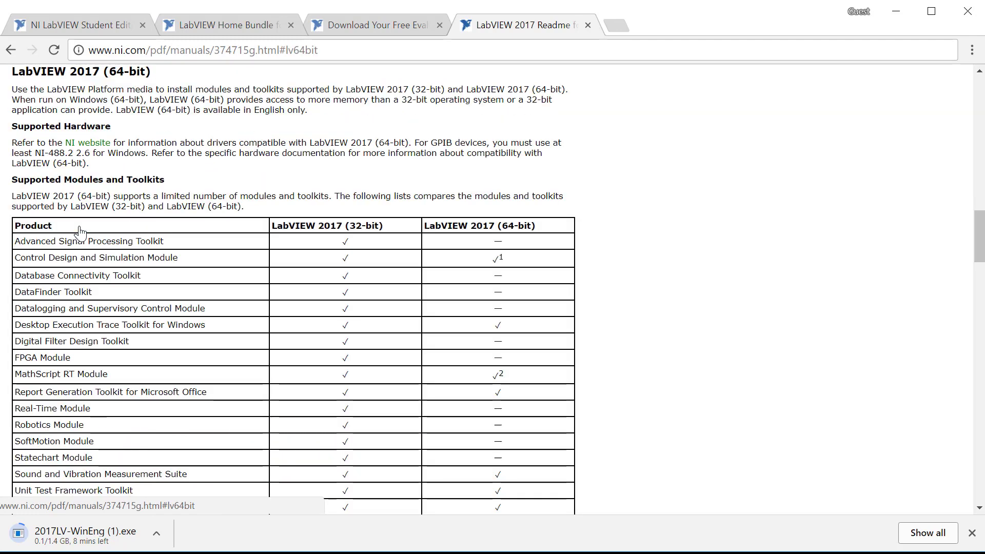
scroll(508, 289, down, 3)
scroll(508, 290, up, 1)
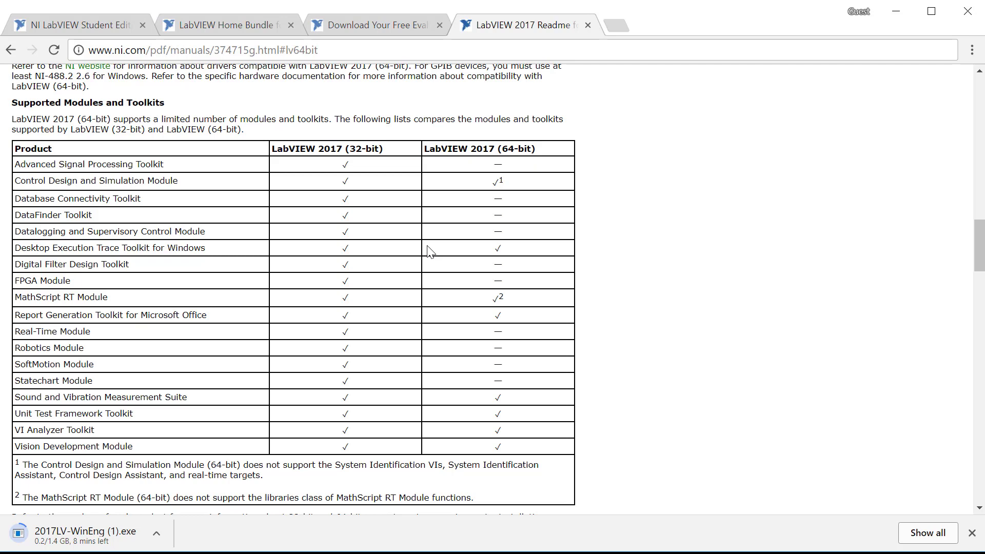
scroll(597, 217, up, 1)
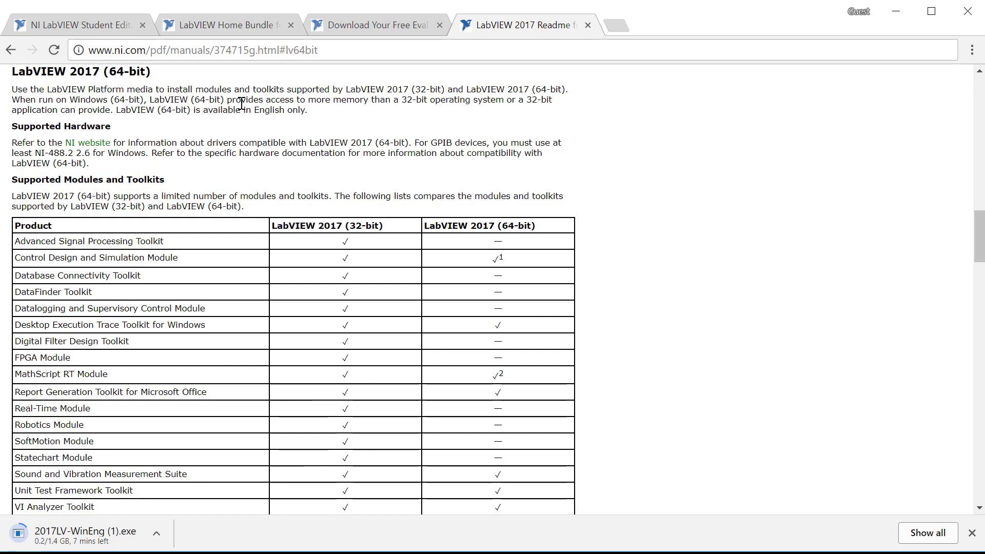
drag(227, 100, 441, 99)
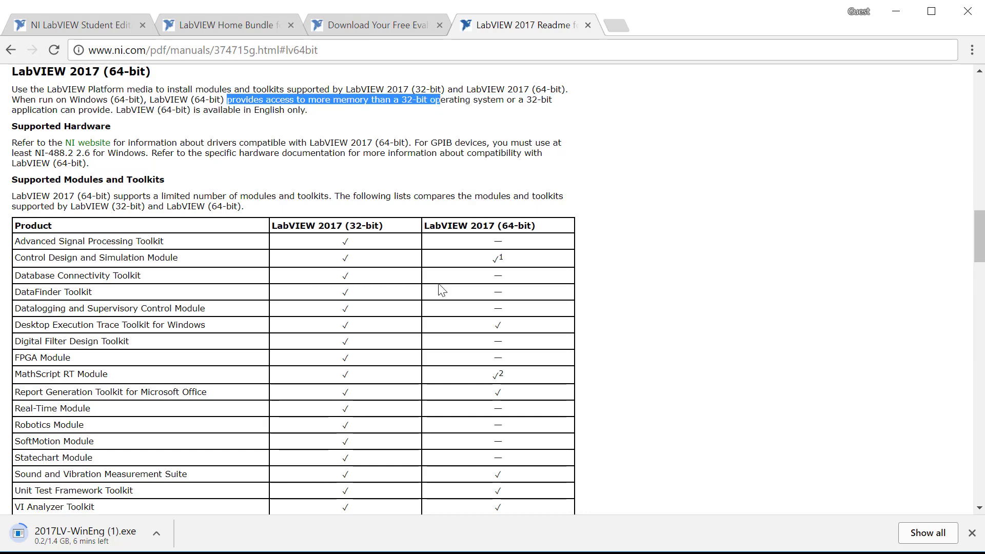
scroll(480, 283, down, 2)
scroll(481, 284, up, 2)
scroll(327, 261, down, 1)
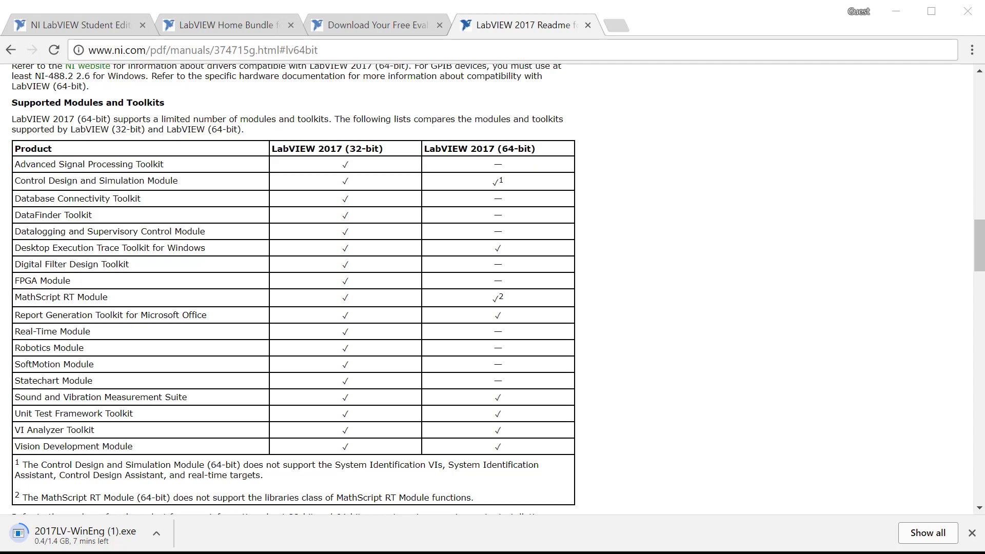
double_click(834, 28)
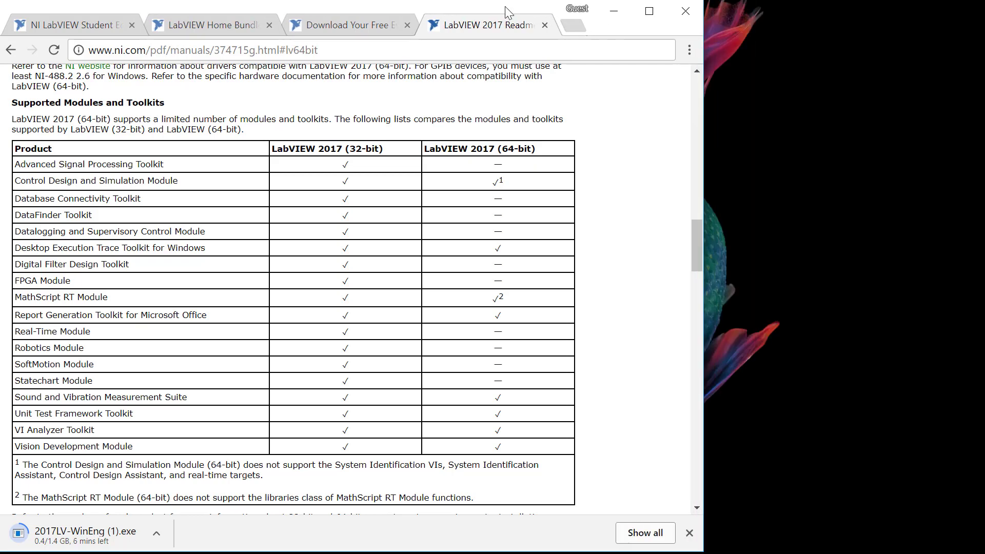
Move Chrome right and show the additional operating system and language downloads
drag(507, 10, 786, 9)
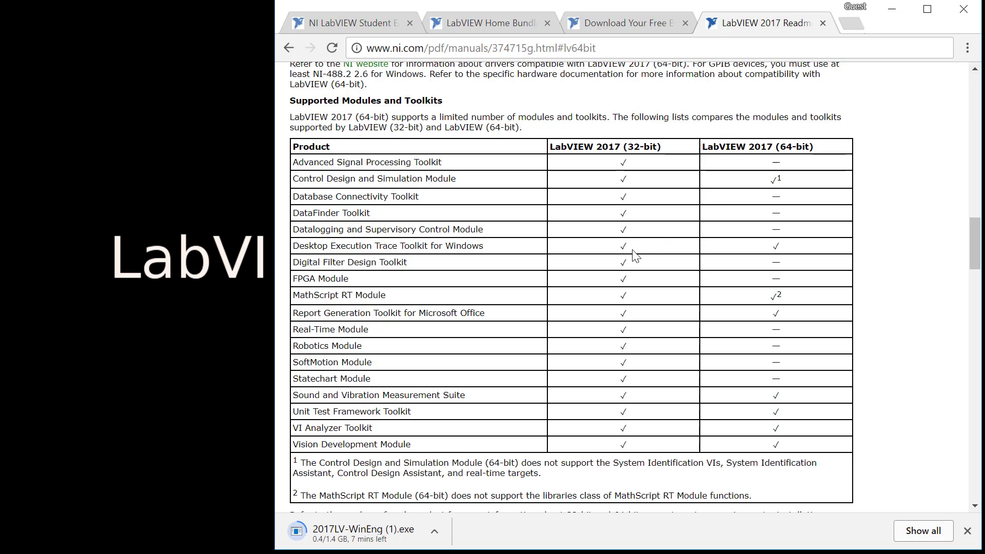
click(636, 23)
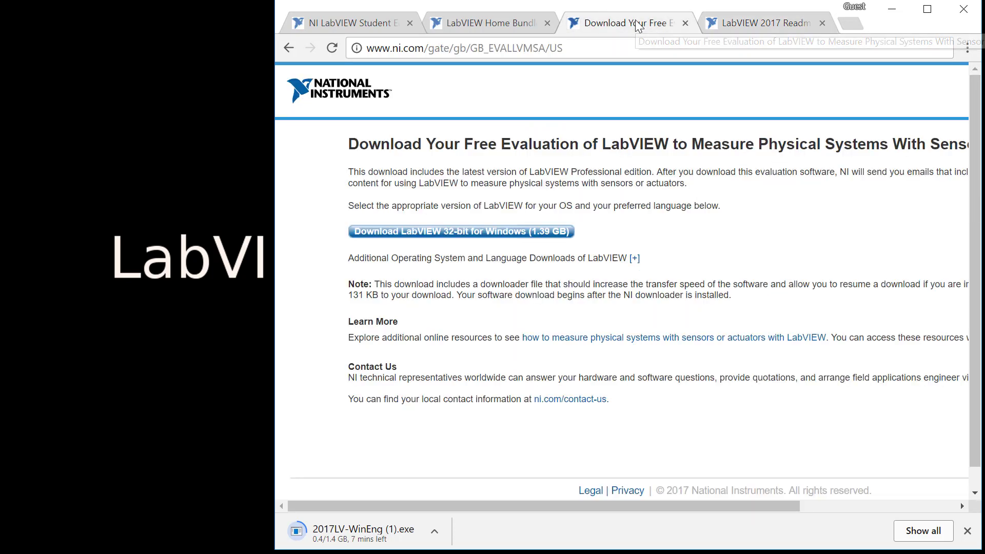
click(635, 258)
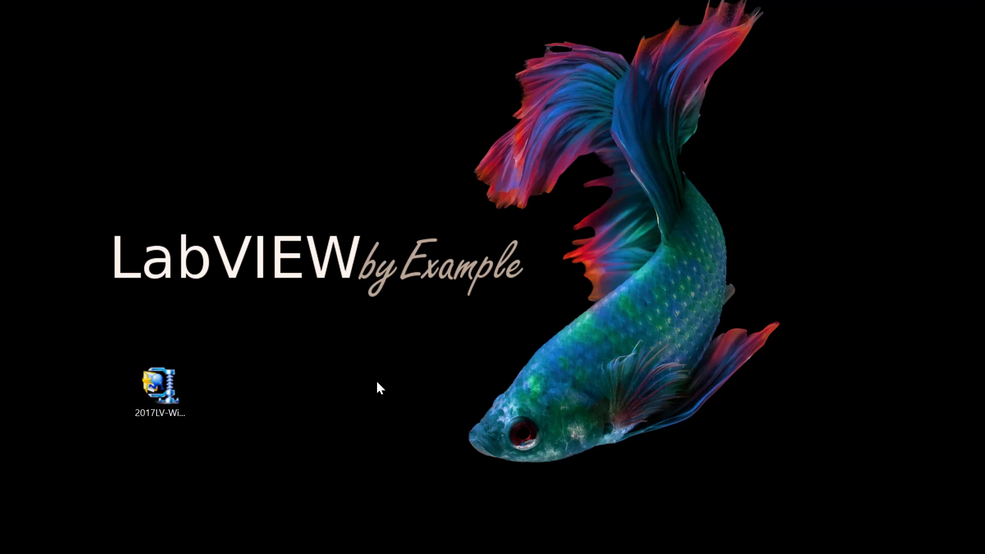
Launch the 2017LV-WinEng.exe self-extractor and accept the installation image notice
click(163, 408)
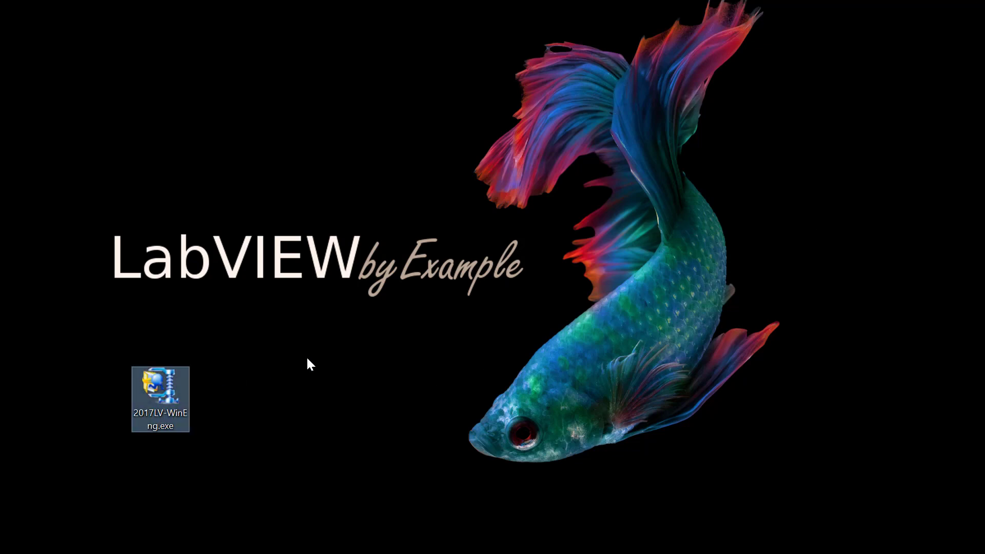
double_click(170, 392)
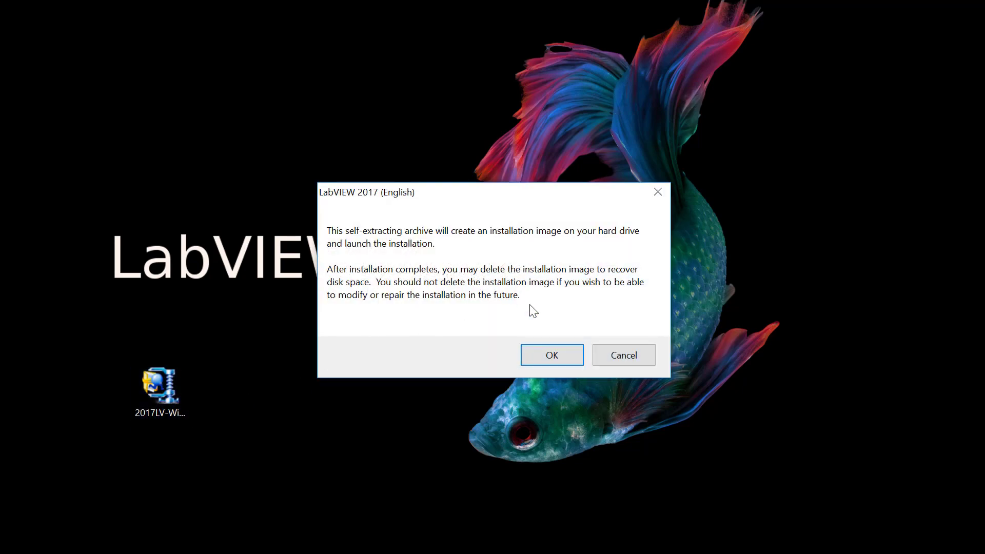
click(551, 356)
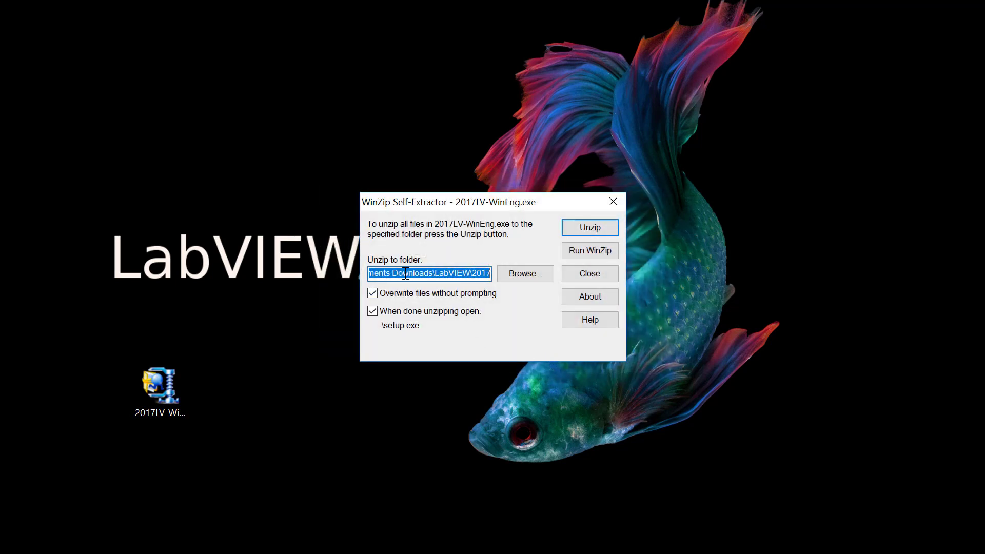
Check the Downloads\LabVIEW\2017 unzip folder path and extract the installer files
drag(406, 272, 530, 272)
double_click(407, 277)
drag(407, 278, 501, 275)
click(589, 230)
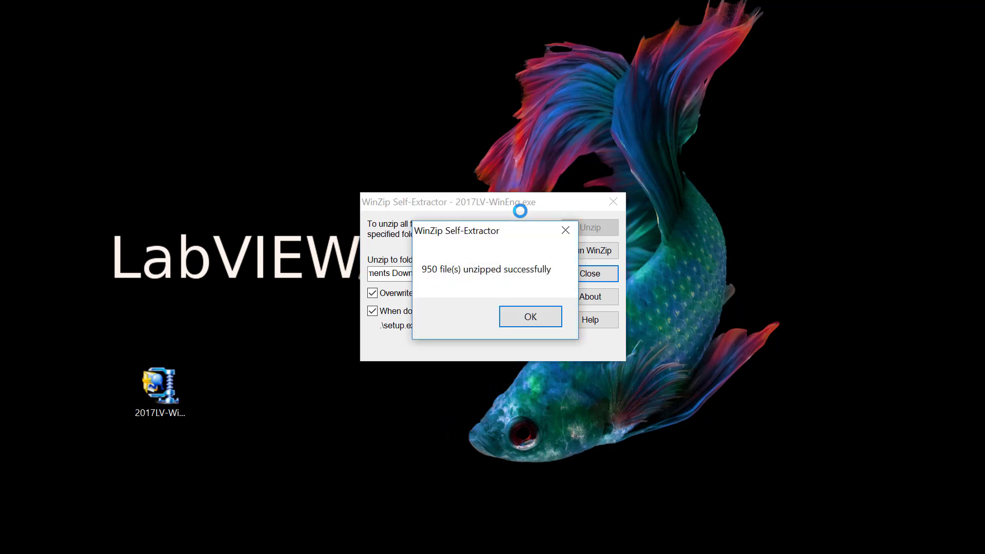
Launch the installer, enter the user's full name, and leave serial numbers blank for evaluation
click(531, 317)
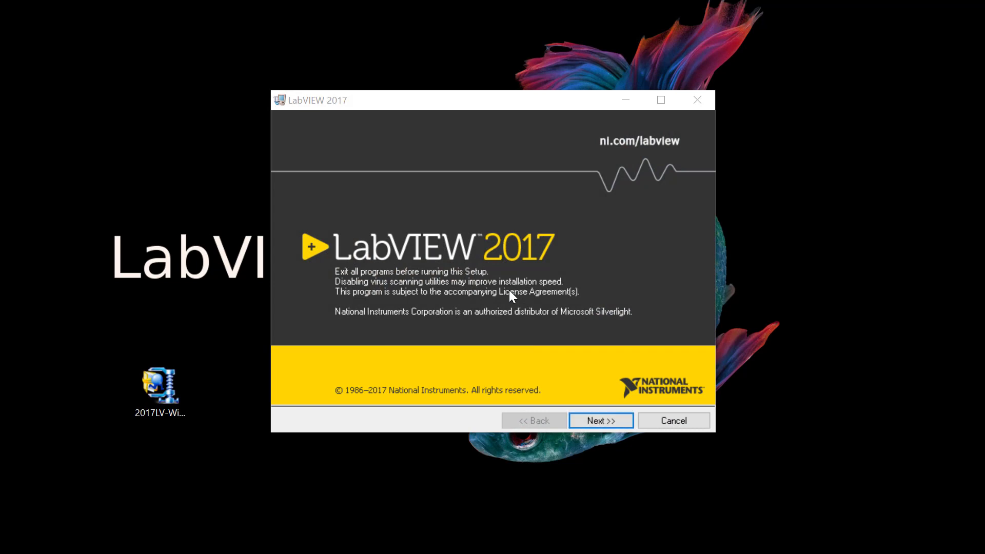
click(610, 421)
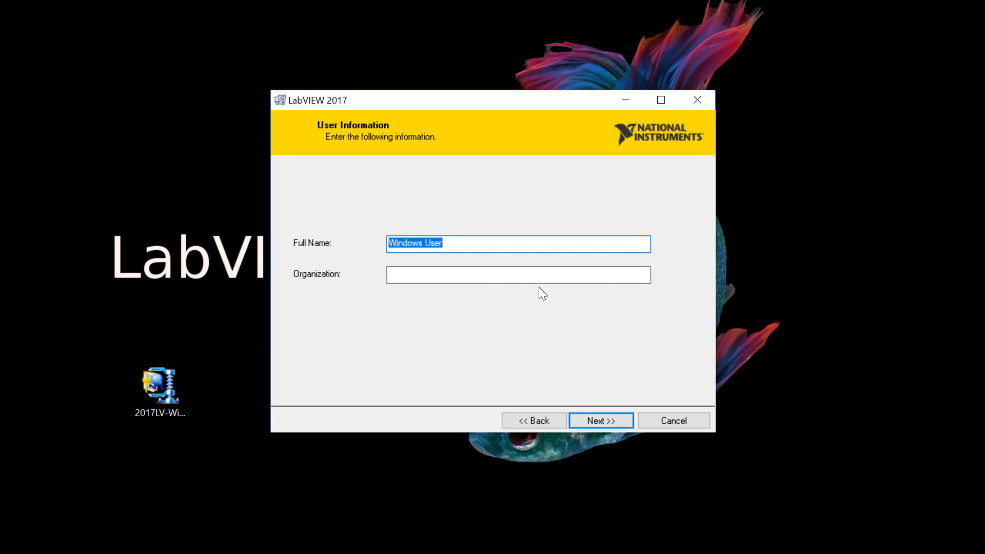
text(Pang)
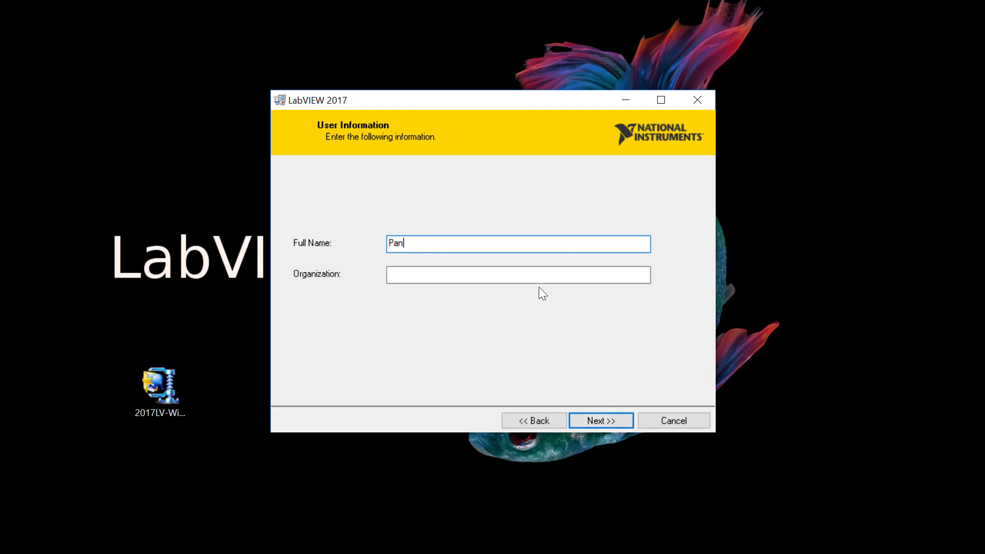
click(591, 421)
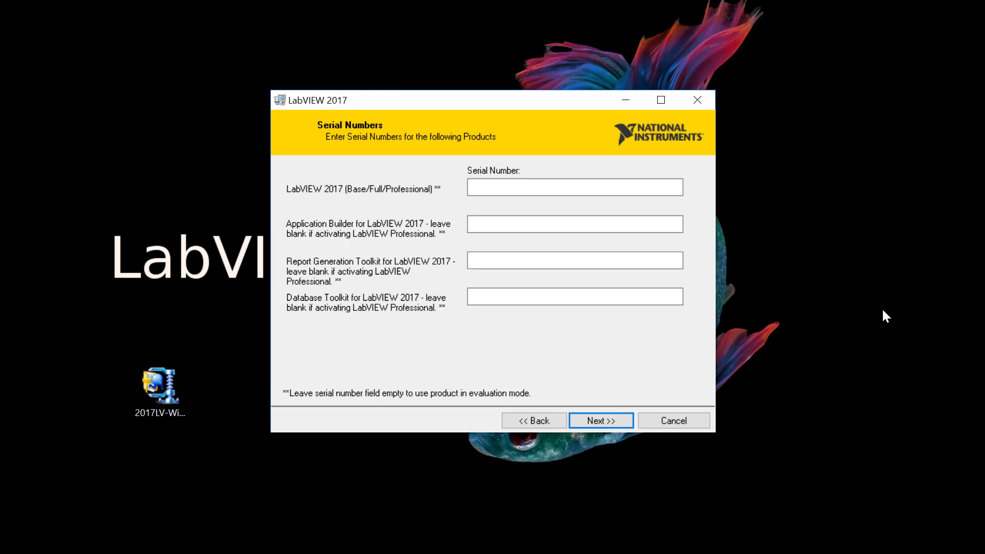
click(619, 423)
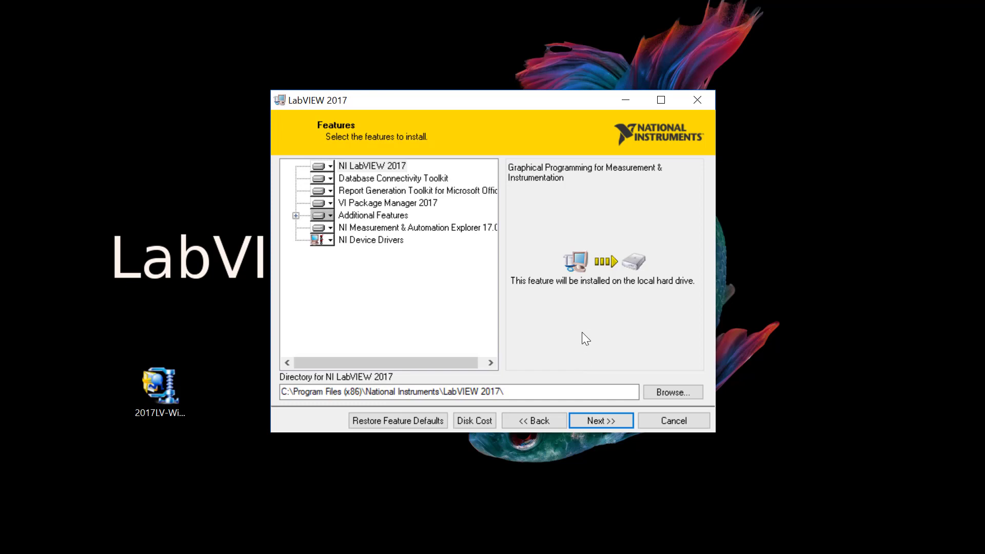
Exclude Database Connectivity and Report Generation toolkits, keeping VI Package Manager 2017 set to install
click(330, 178)
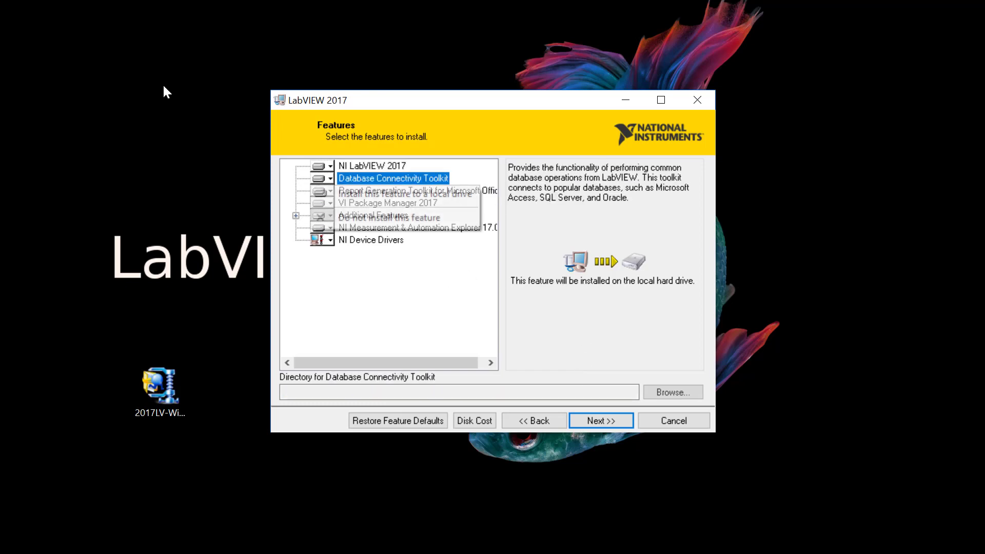
click(373, 222)
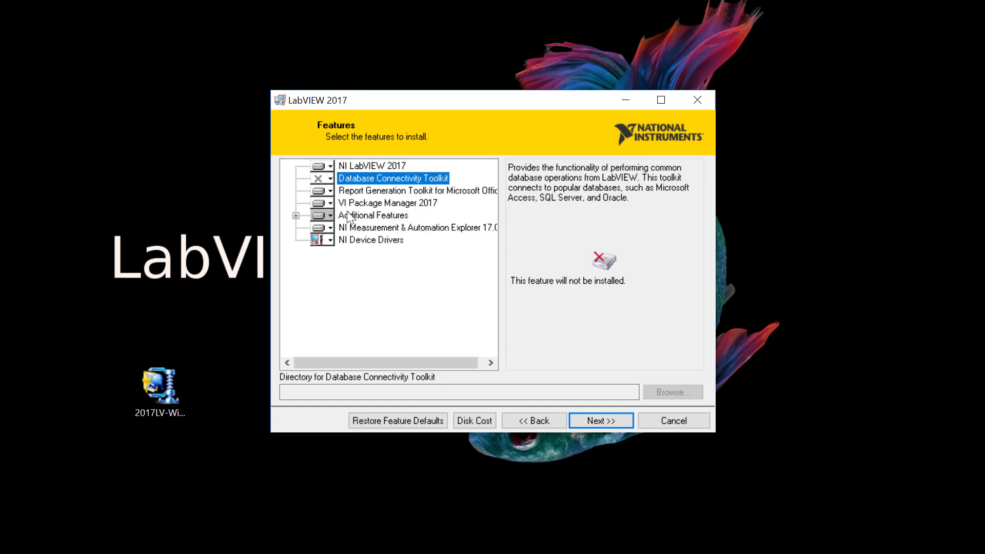
click(331, 190)
key(Return)
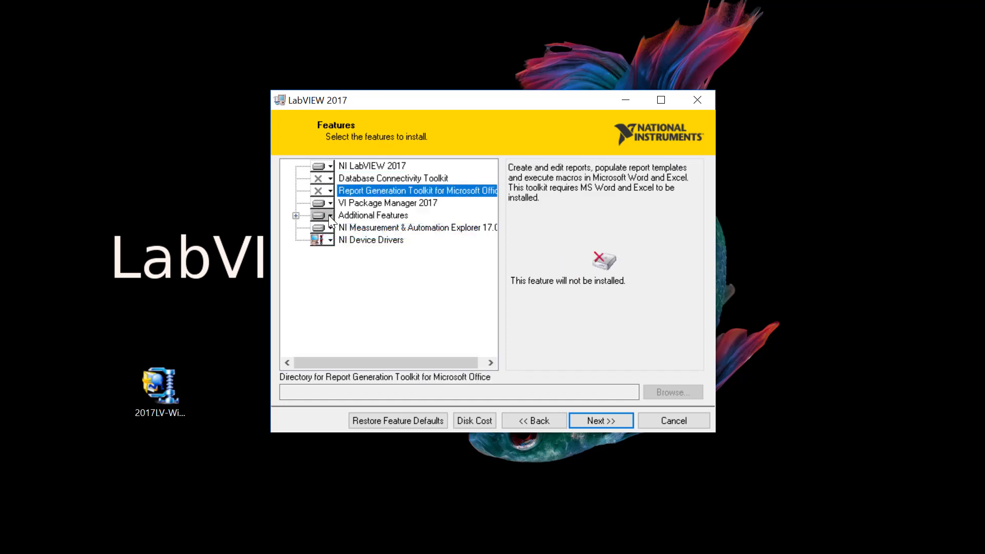
click(329, 203)
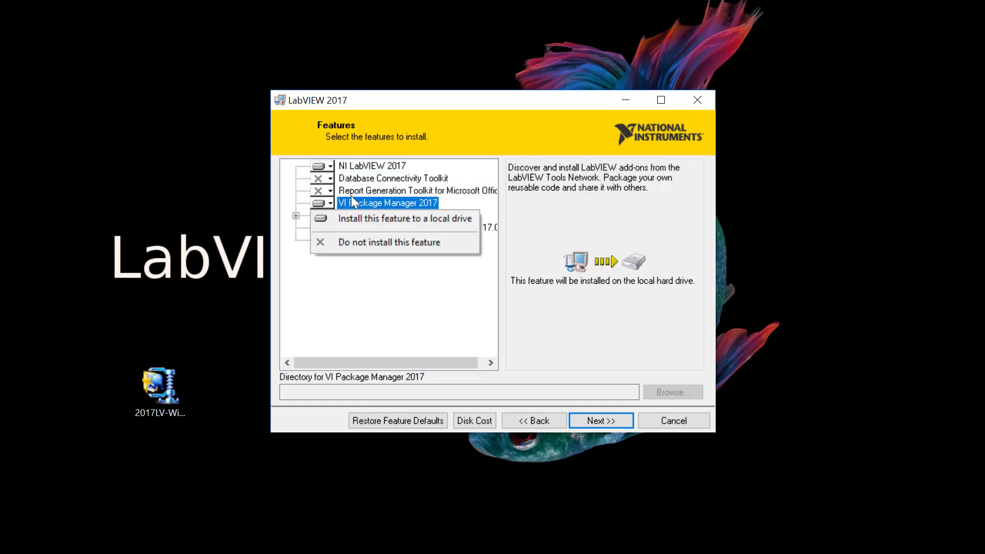
click(356, 120)
Set Remote Execution Support under Additional Features to 'Do not install this feature'
key(Down)
key(Right)
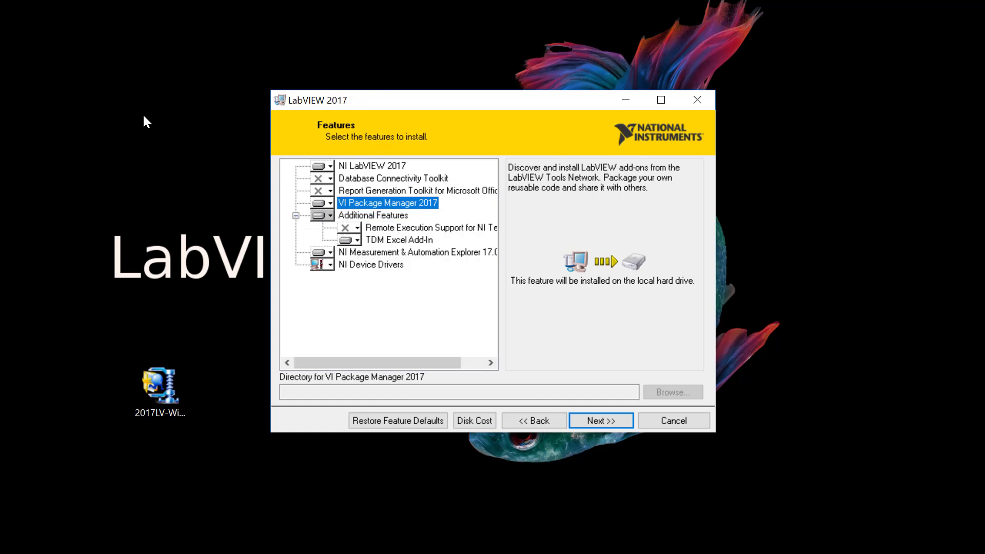
key(Down)
key(space)
key(Down)
key(Return)
key(space)
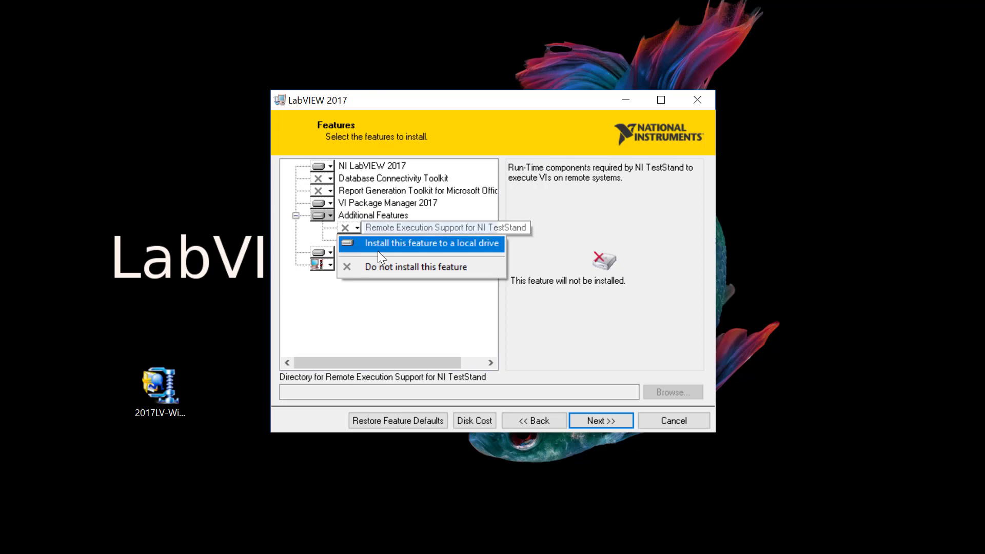
key(Down)
key(Return)
Check Measurement & Automation Explorer dependents, then exclude NI Device Drivers and TDM Excel Add-In
click(327, 253)
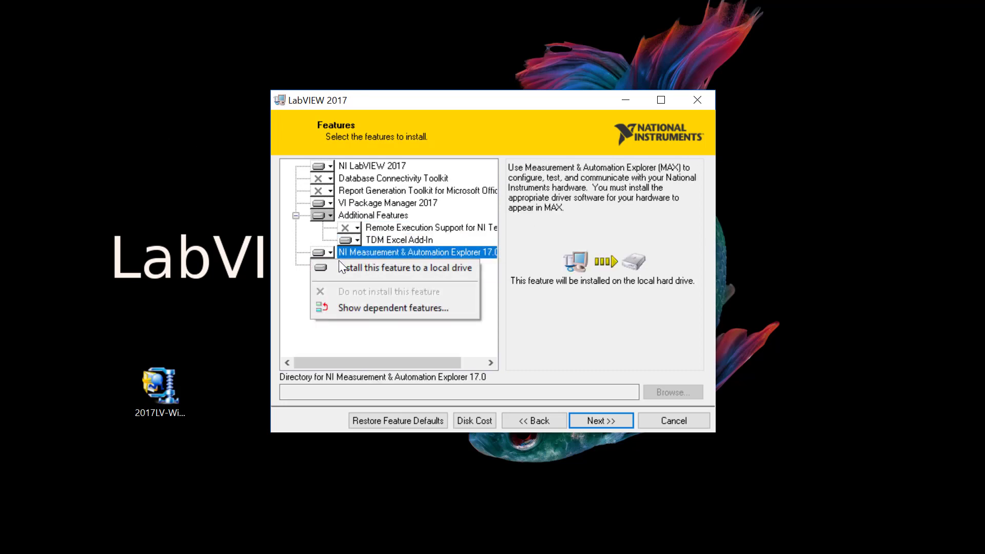
click(354, 307)
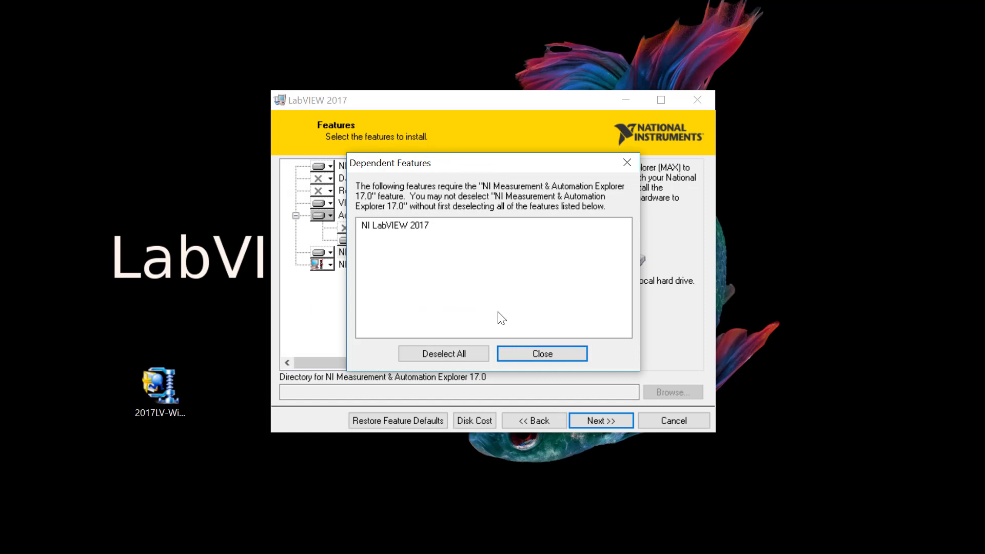
click(542, 355)
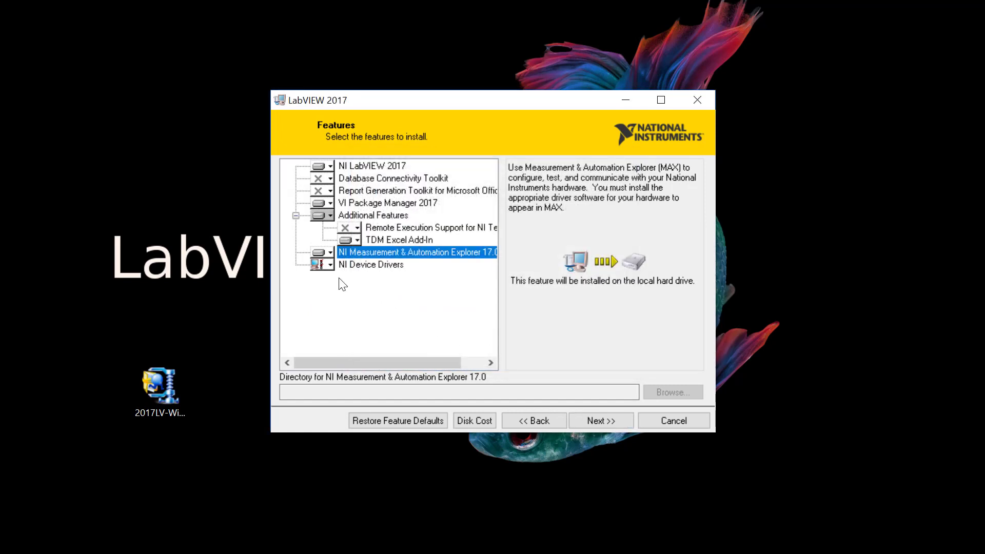
click(325, 266)
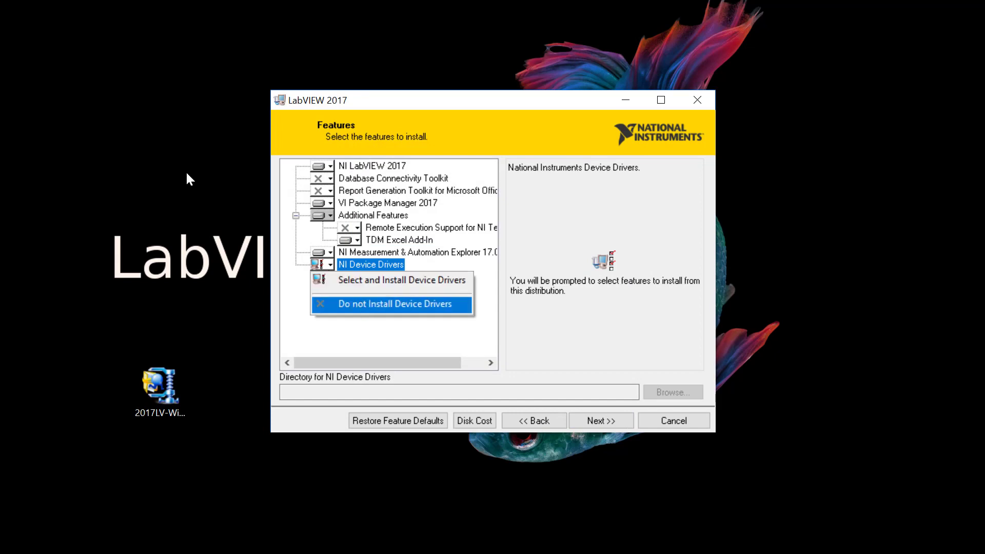
click(361, 304)
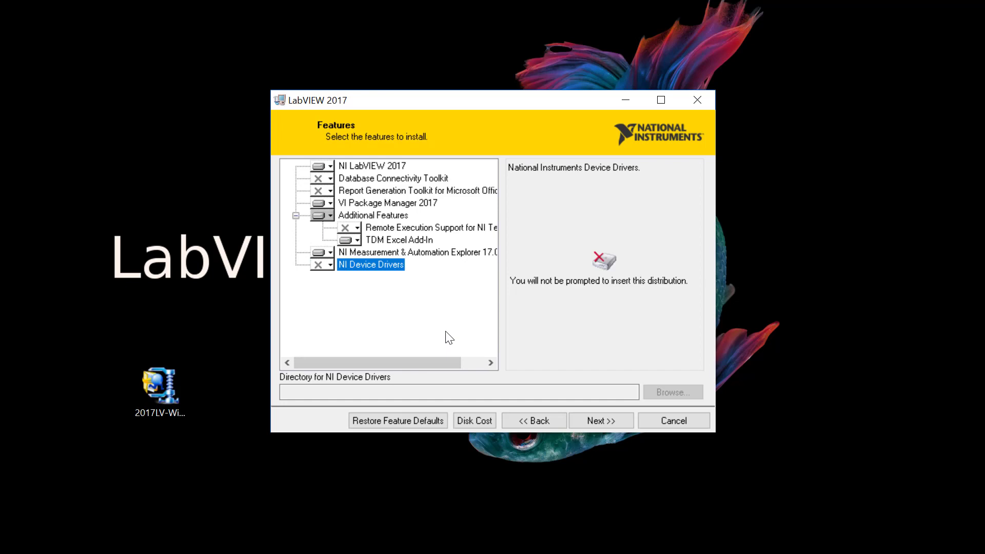
click(351, 240)
click(368, 280)
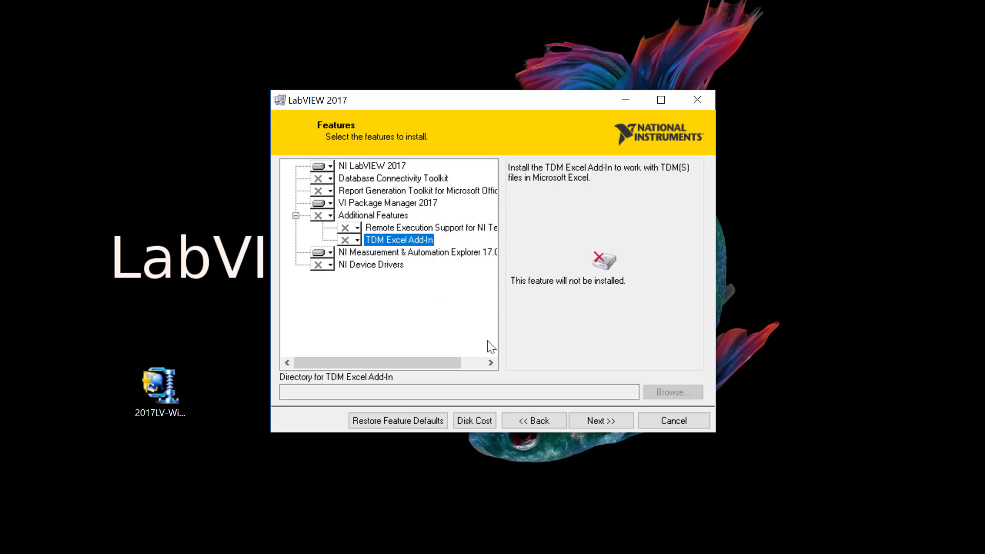
click(611, 421)
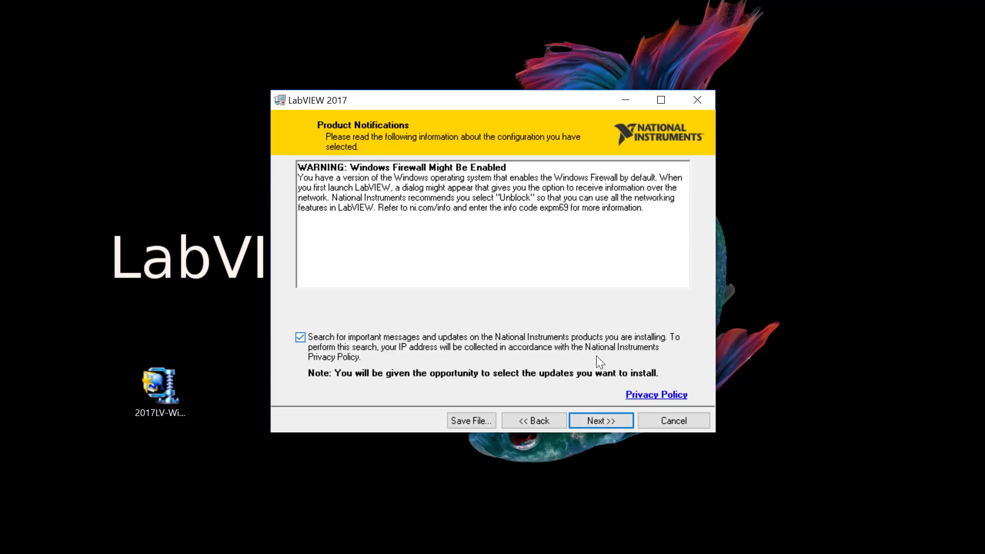
Pass the notifications and accept both the NI and Microsoft Silverlight license agreements
click(608, 421)
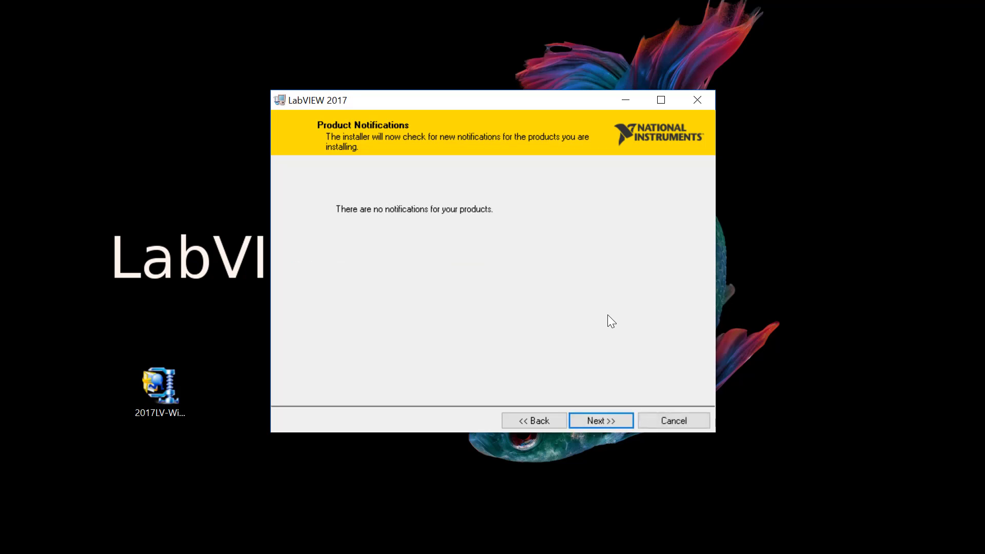
click(609, 421)
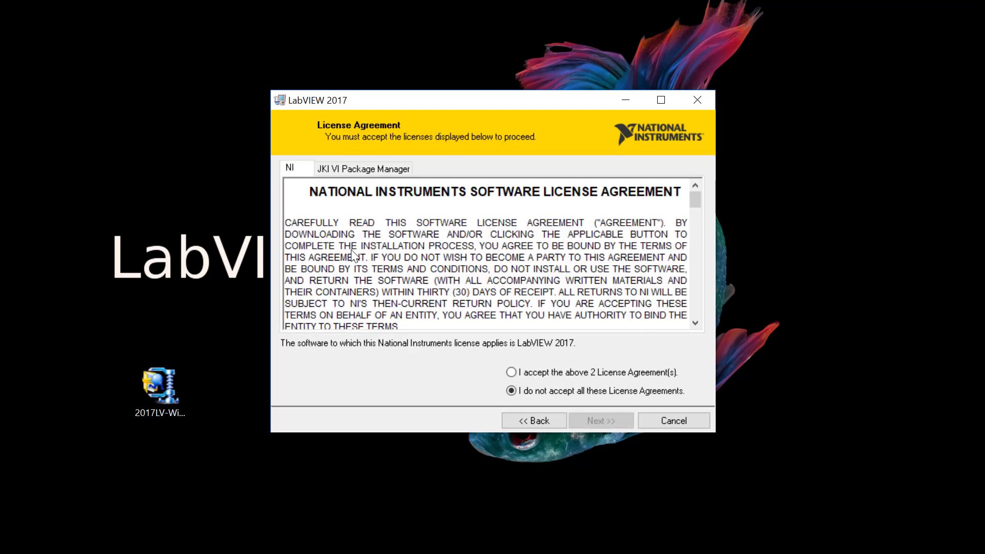
click(595, 374)
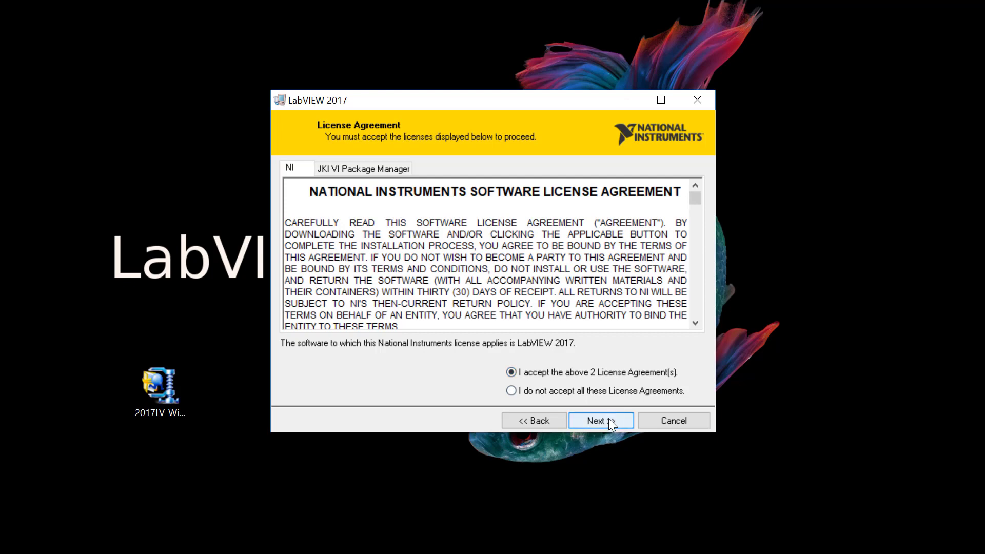
click(609, 419)
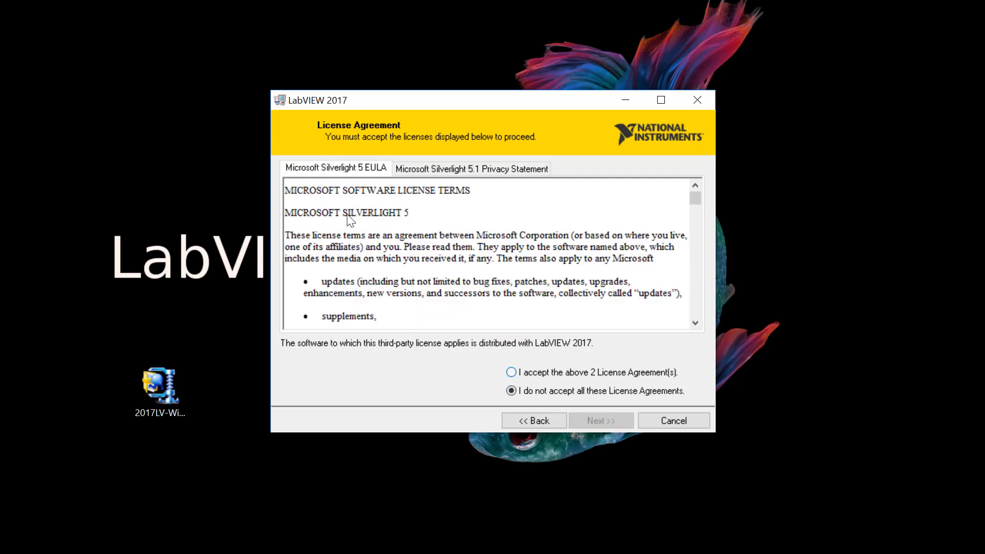
click(598, 373)
click(611, 421)
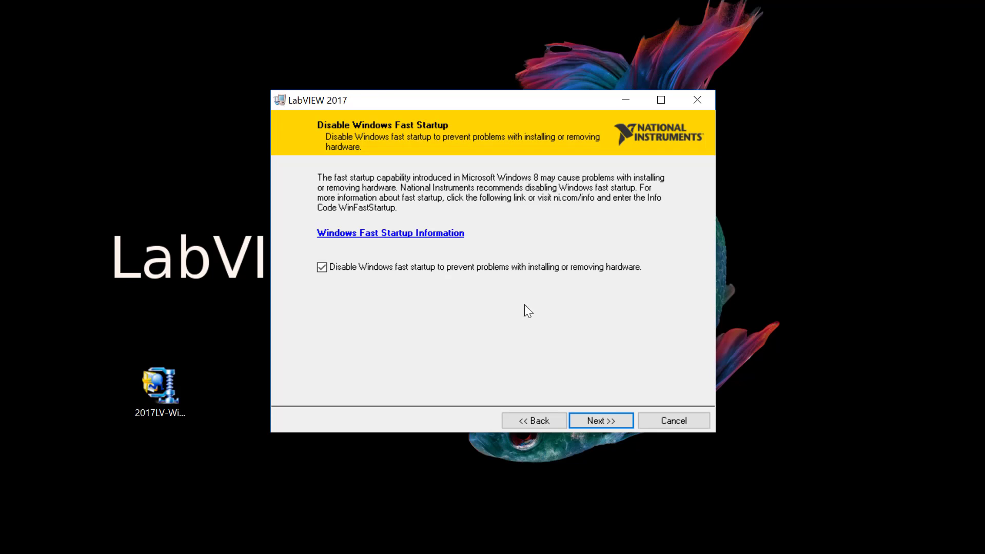
Keep Windows fast startup enabled, install LabVIEW 2017, and allow periodic NI update checks
click(359, 269)
click(603, 420)
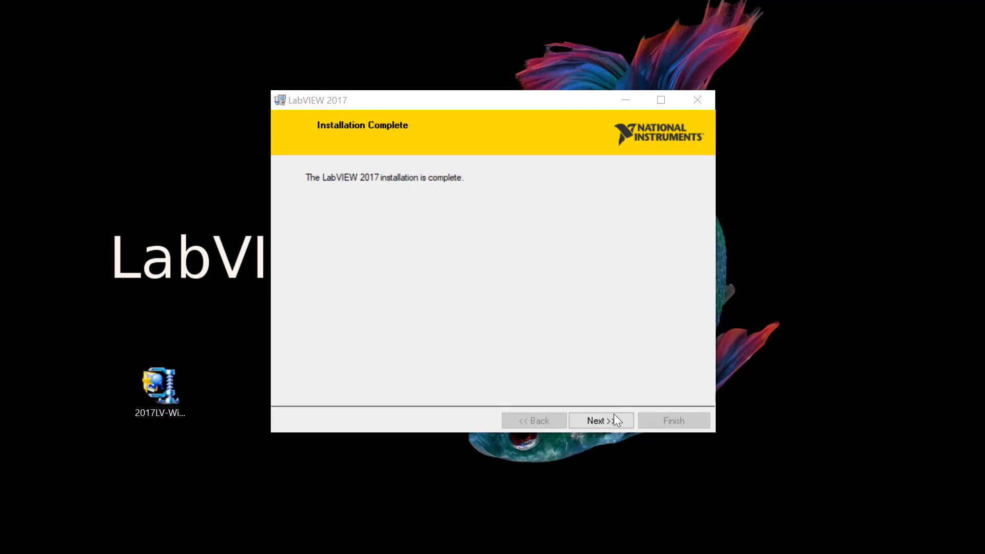
click(594, 421)
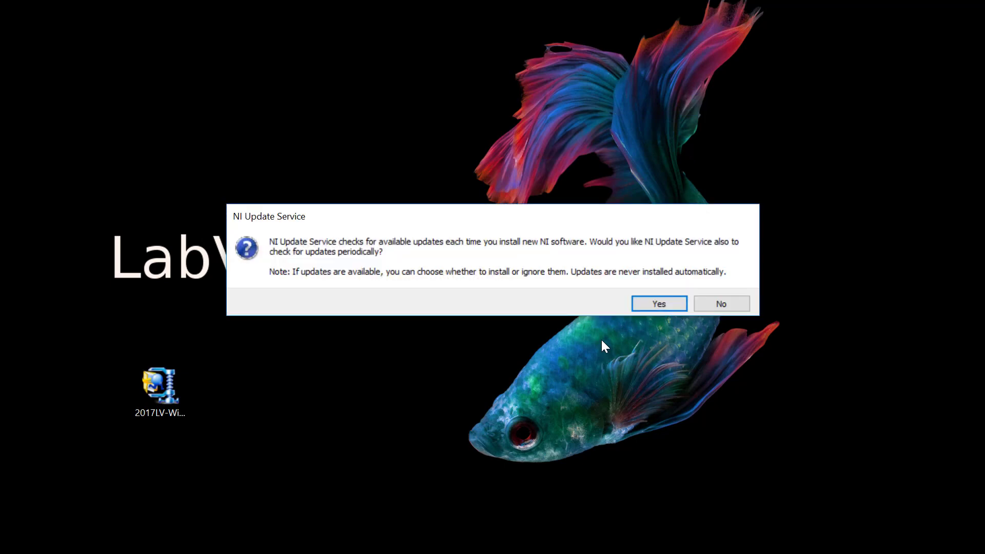
click(655, 305)
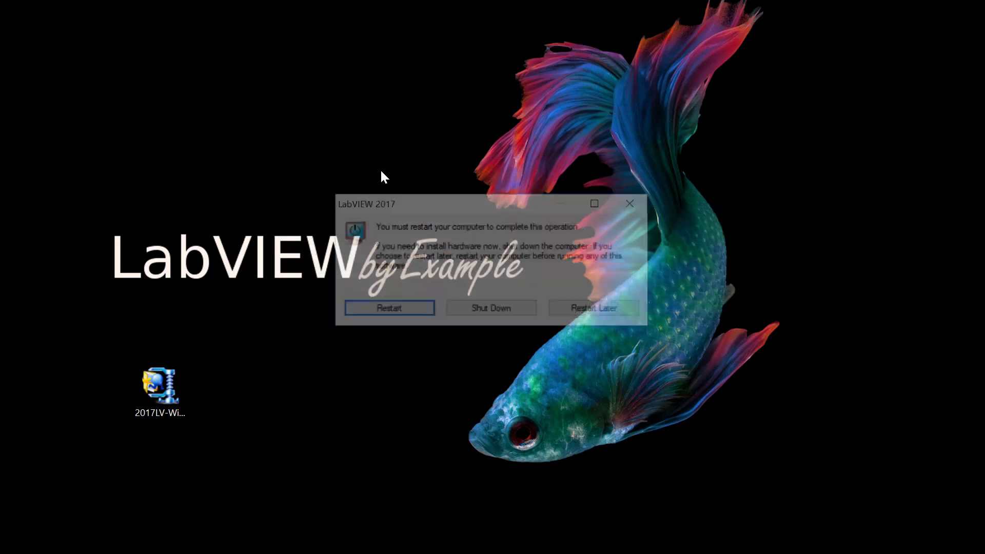